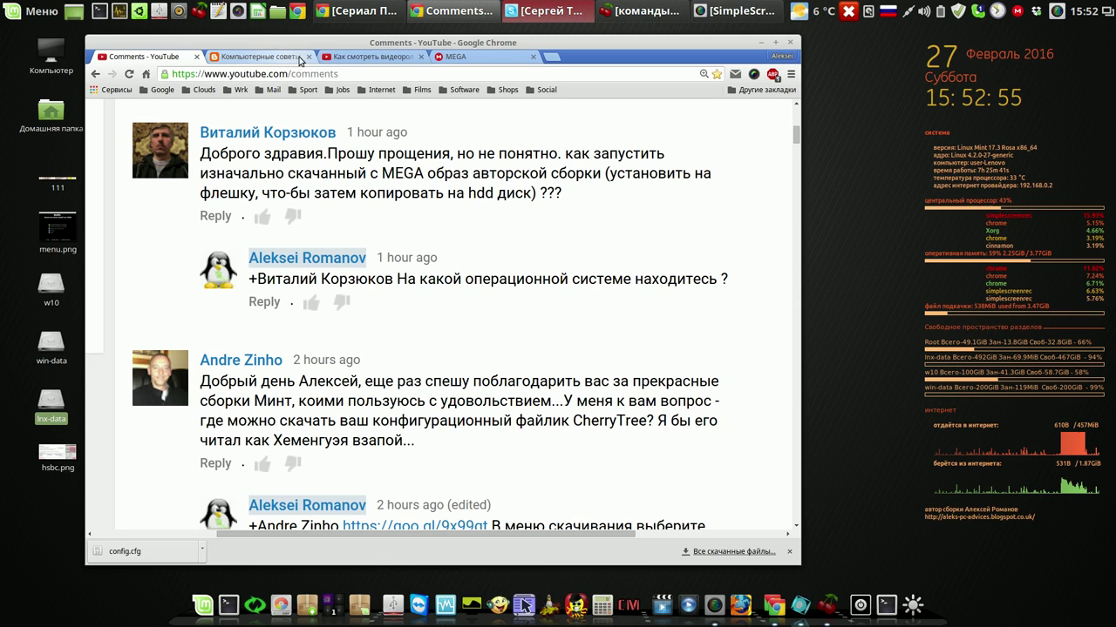
# Step: Open the video 'Как смотреть видеоролики, пользоваться блогом и поддержать линукс канал'
pyautogui.click(368, 58)
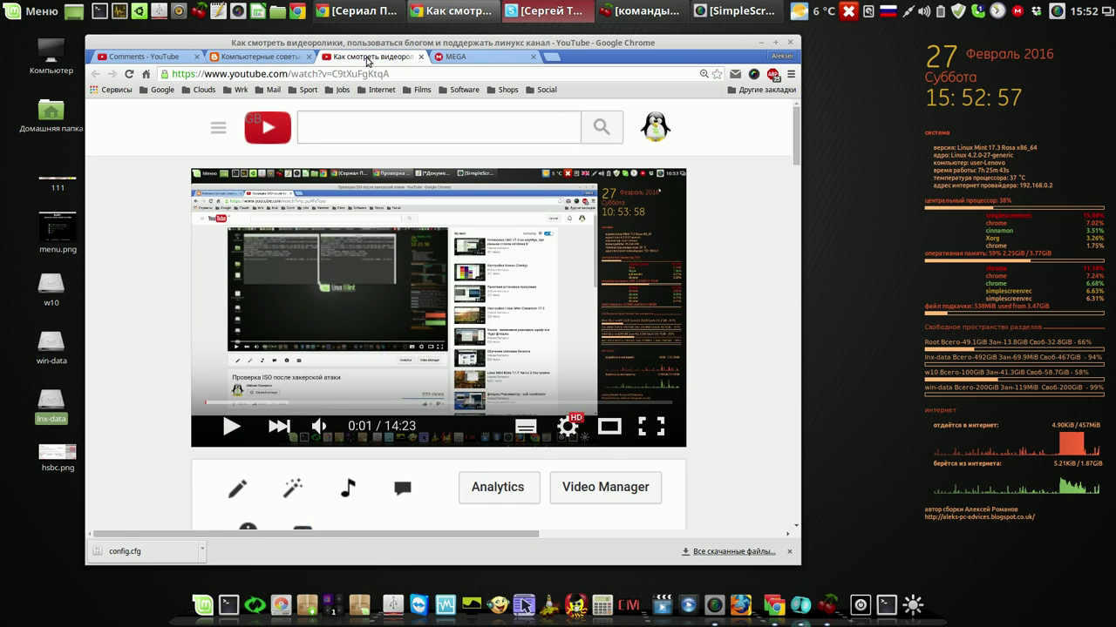
# Step: Close the old blog and MEGA tabs, then reopen the blog and its MEGA folder from the description
pyautogui.moveTo(793, 151); pyautogui.dragTo(798, 225)
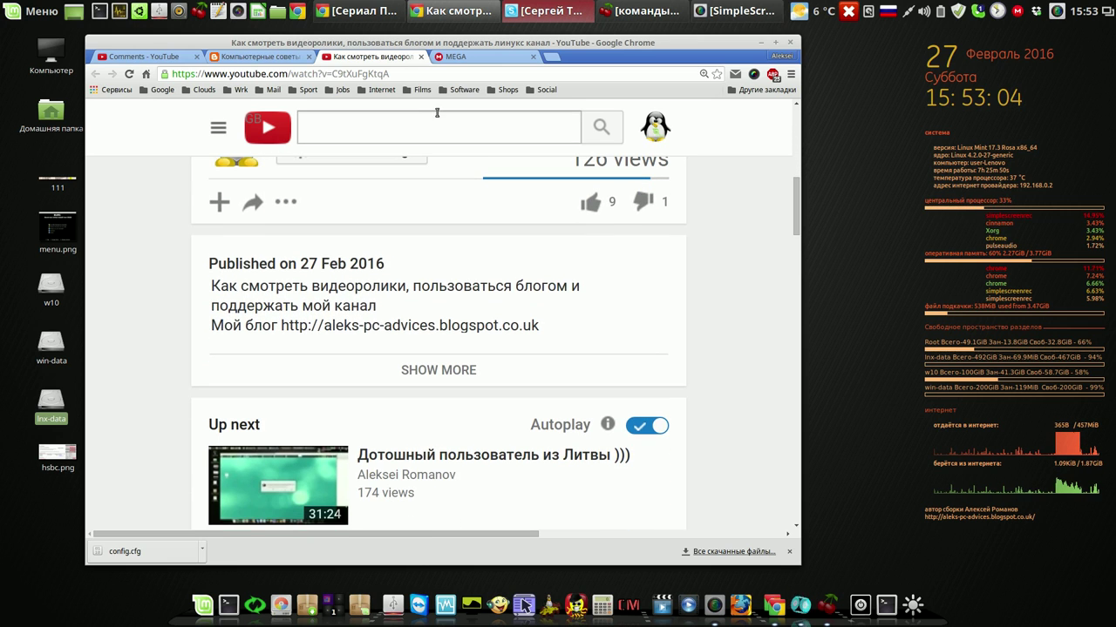
pyautogui.click(311, 57)
pyautogui.click(421, 56)
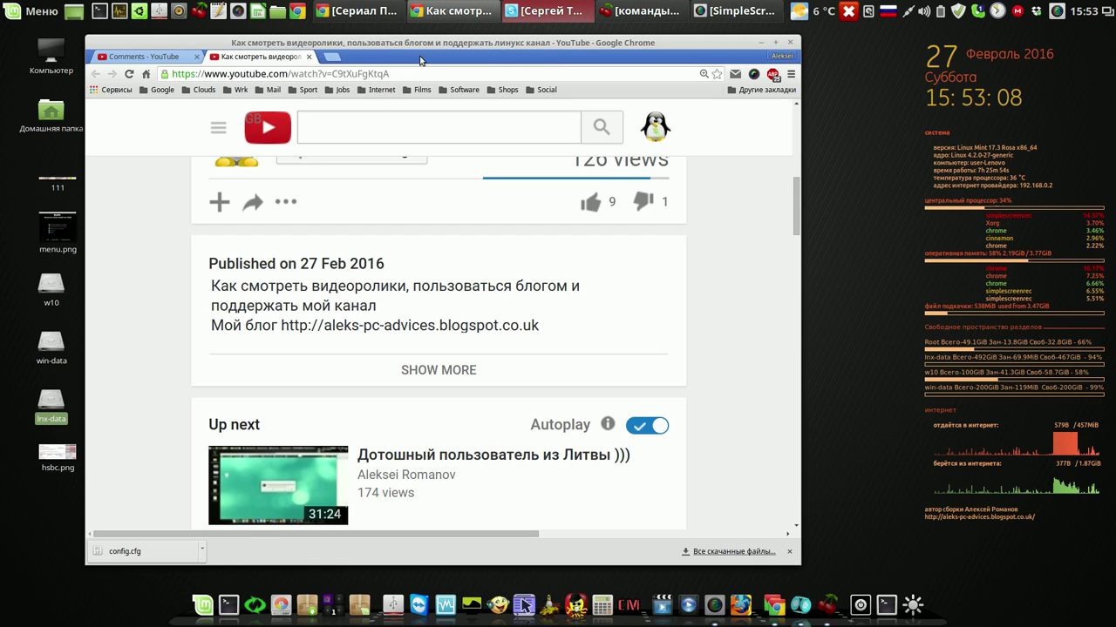
pyautogui.click(426, 327)
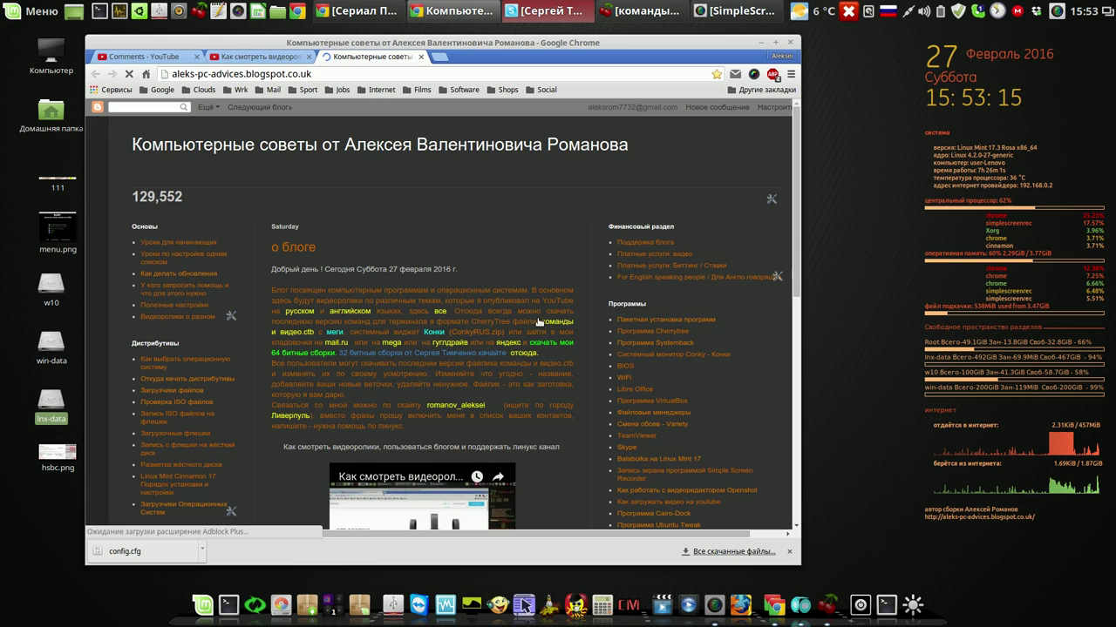
pyautogui.click(390, 343)
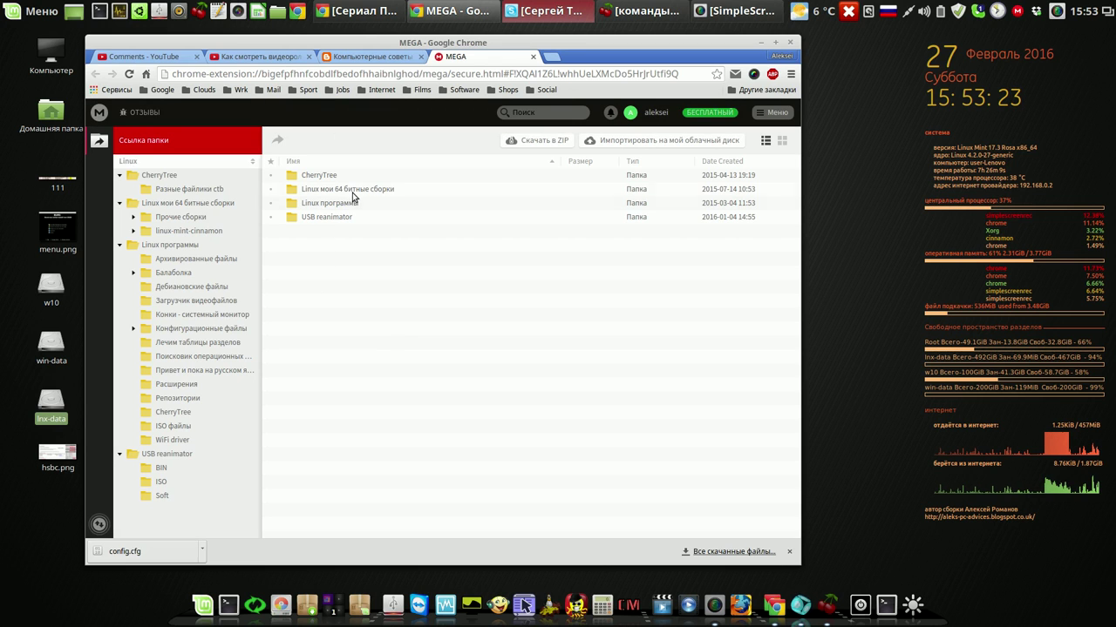
# Step: Browse MEGA to Linux мои 64 битные сборки > linux-mint-cinnamon > 17.3 стабильная сборка
pyautogui.moveTo(355, 192); pyautogui.dragTo(199, 206)
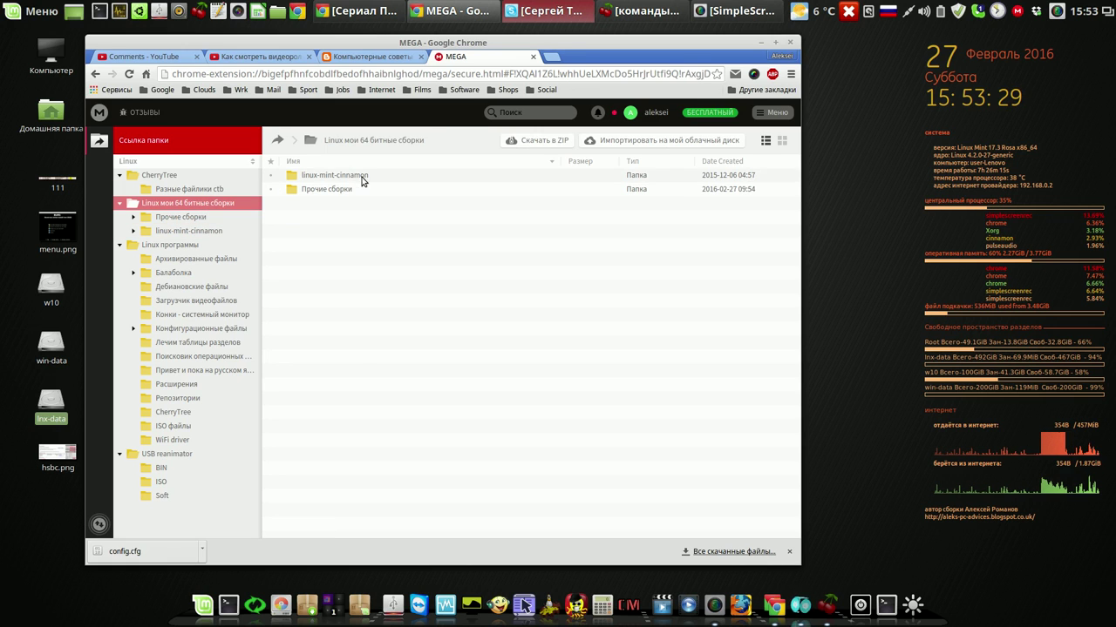
pyautogui.doubleClick(356, 177)
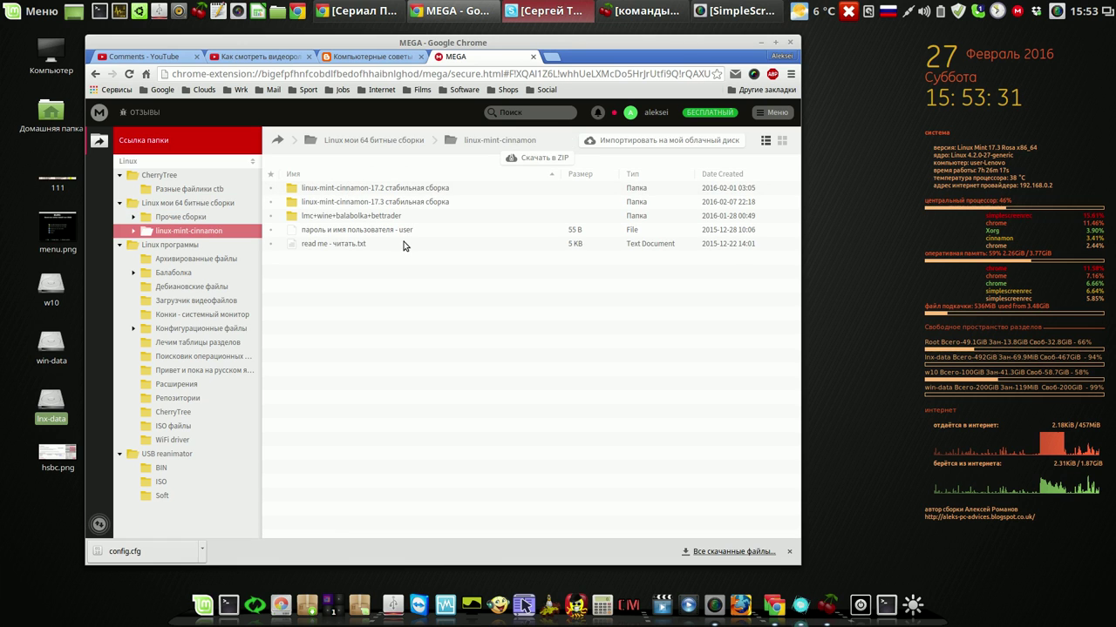
pyautogui.doubleClick(413, 189)
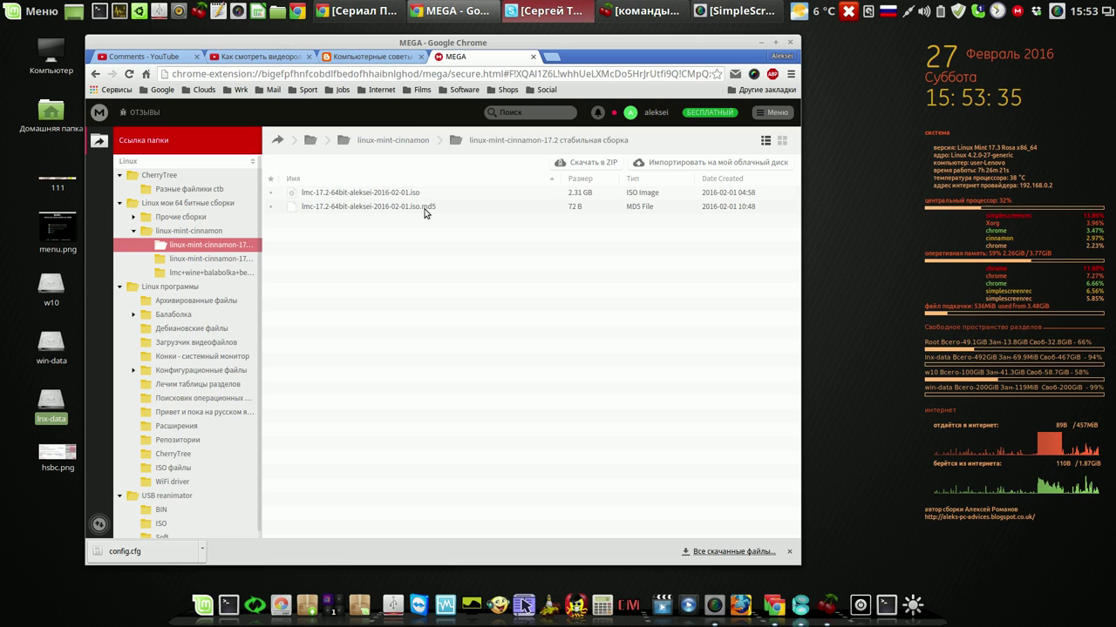
pyautogui.click(405, 142)
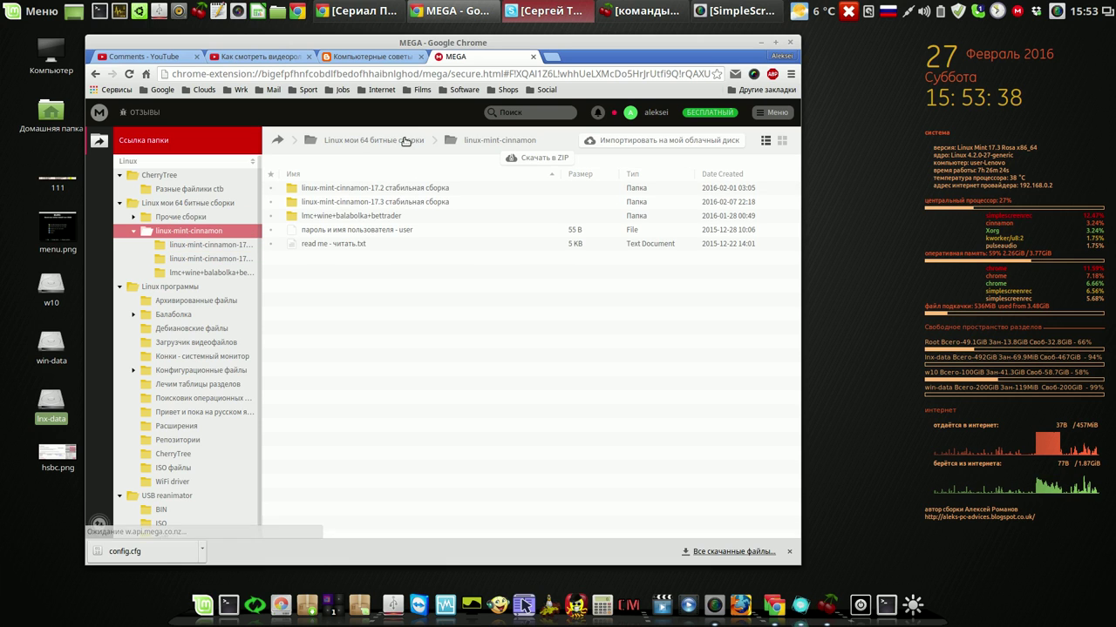
pyautogui.doubleClick(400, 206)
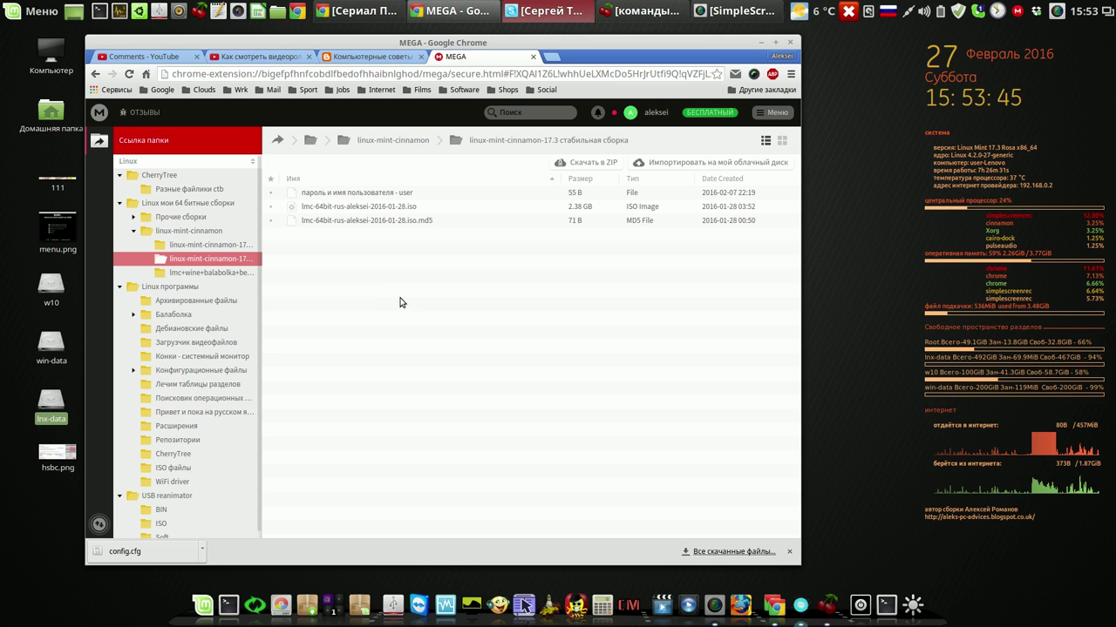
pyautogui.rightClick(395, 224)
# Step: Download the MD5 checksum file into Downloads as a regular download
pyautogui.moveTo(433, 258)
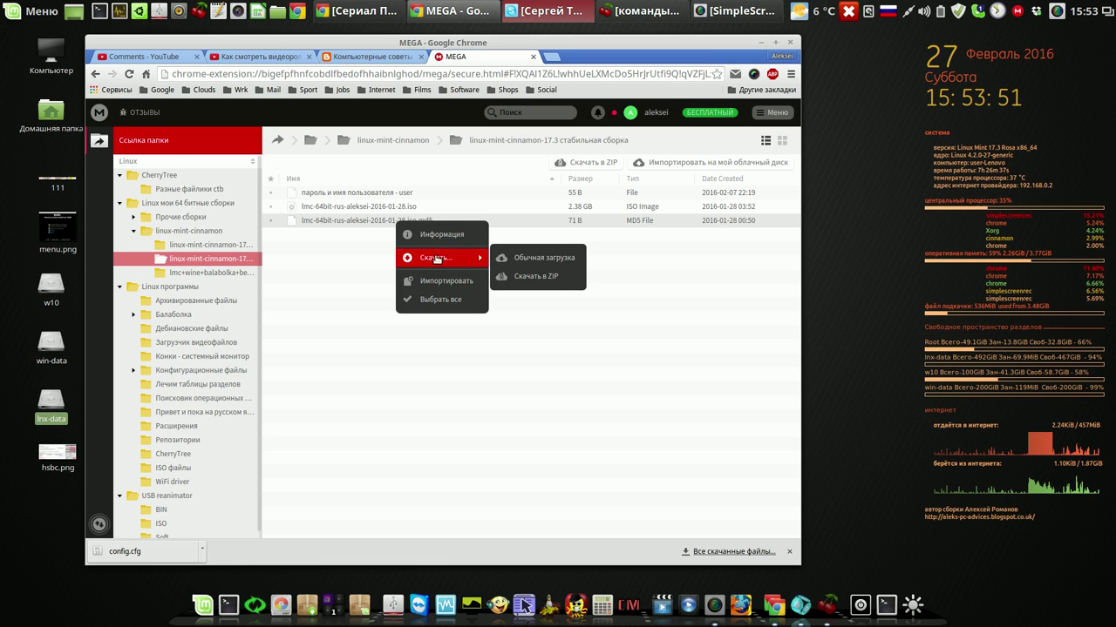
pyautogui.click(567, 259)
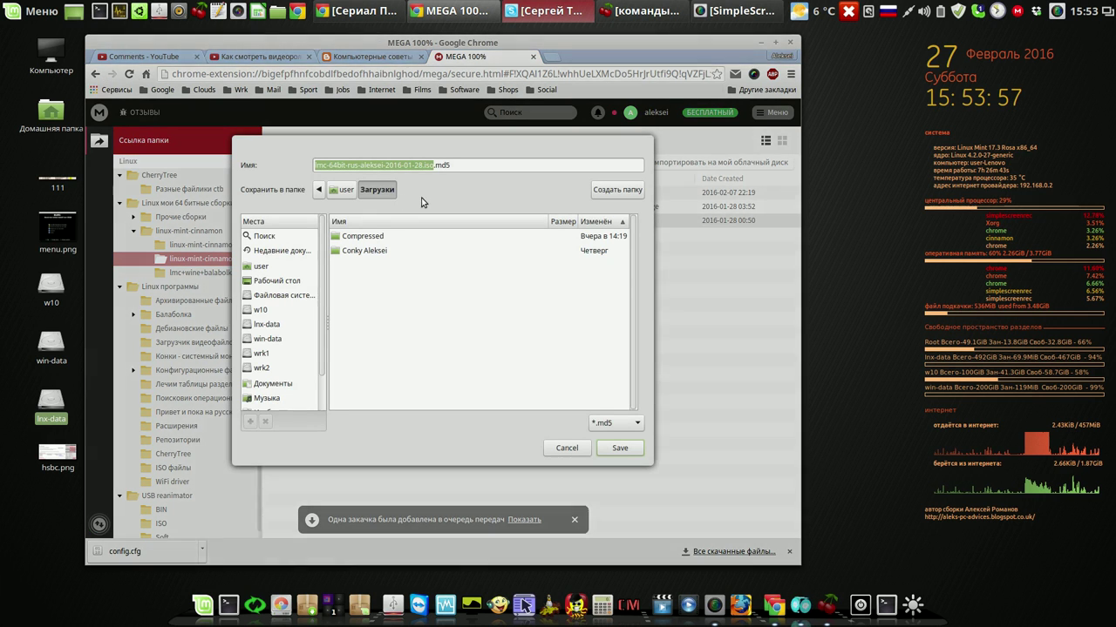
pyautogui.click(619, 448)
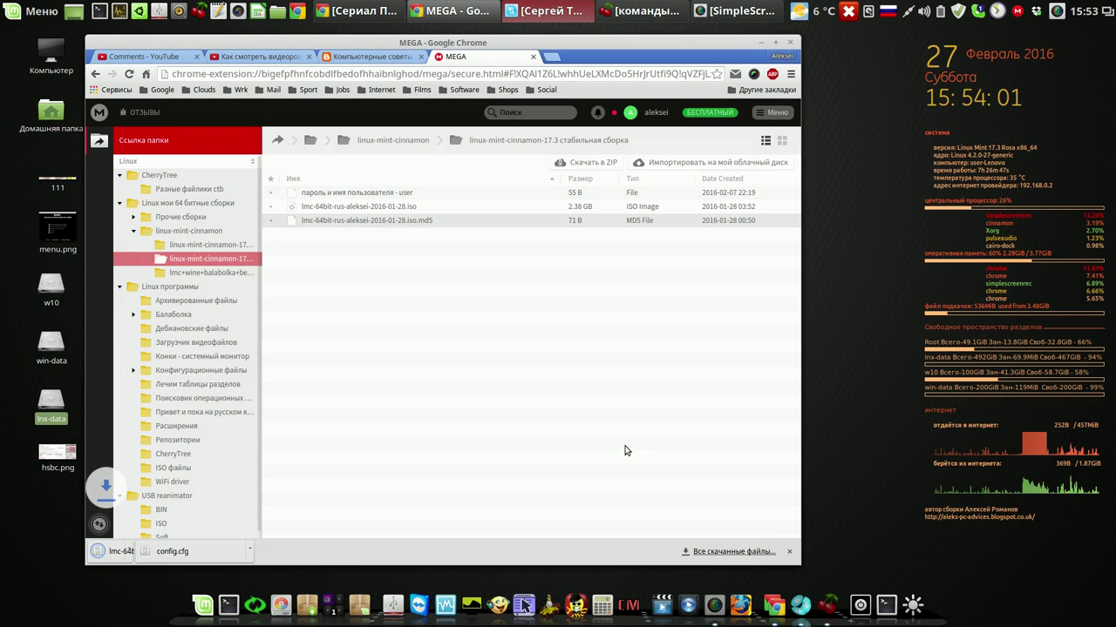
# Step: Start a regular download of the 2.38 GB ISO image and show the transfers list
pyautogui.rightClick(390, 208)
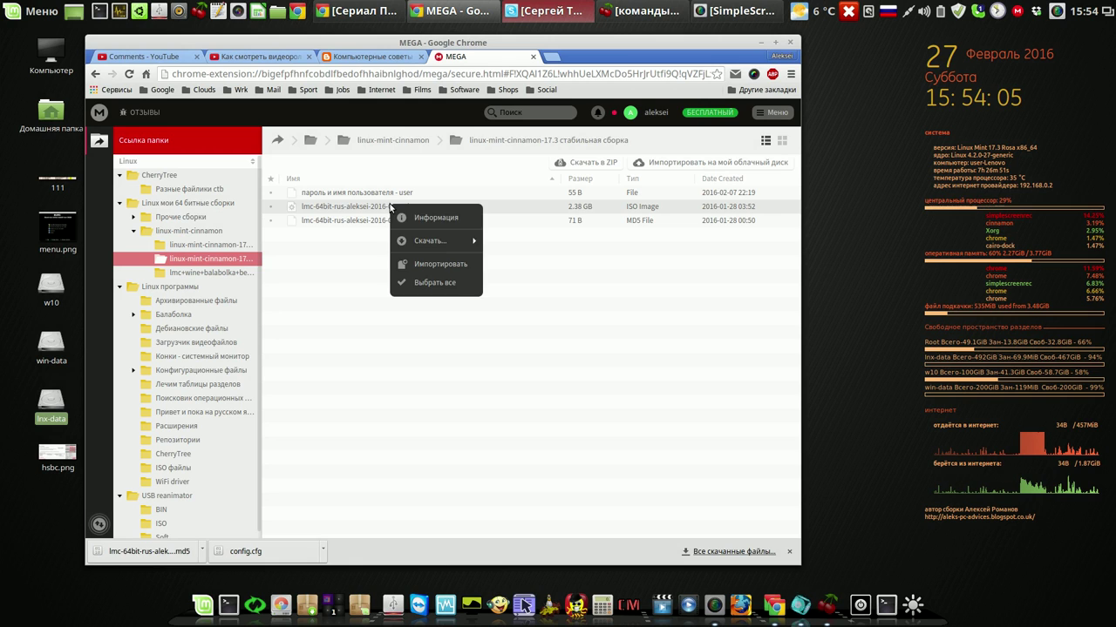
pyautogui.moveTo(433, 247)
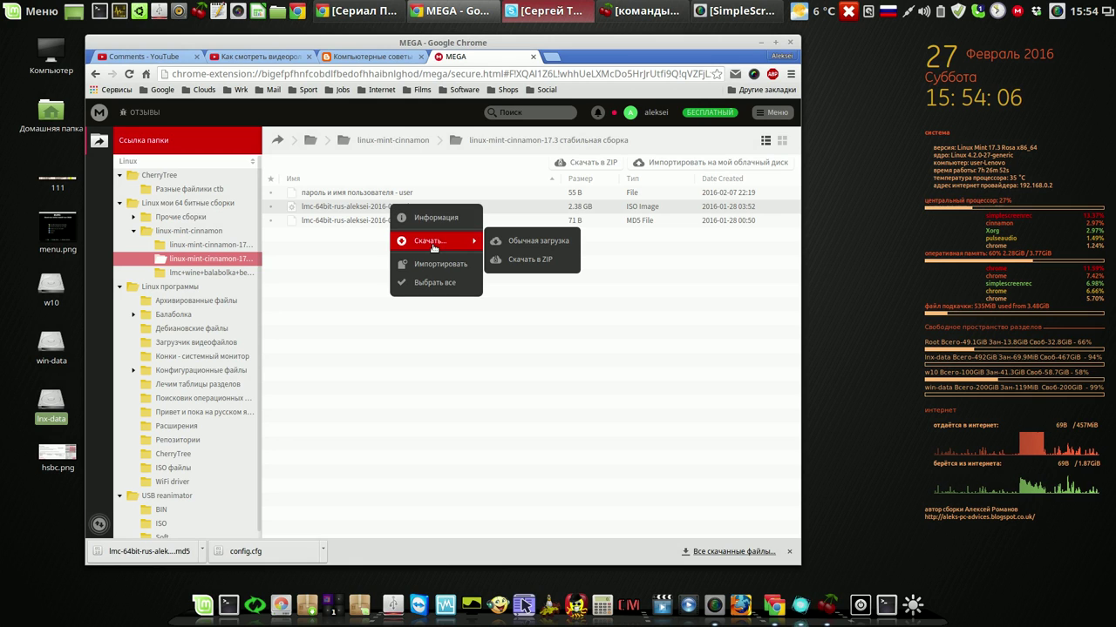
pyautogui.click(546, 243)
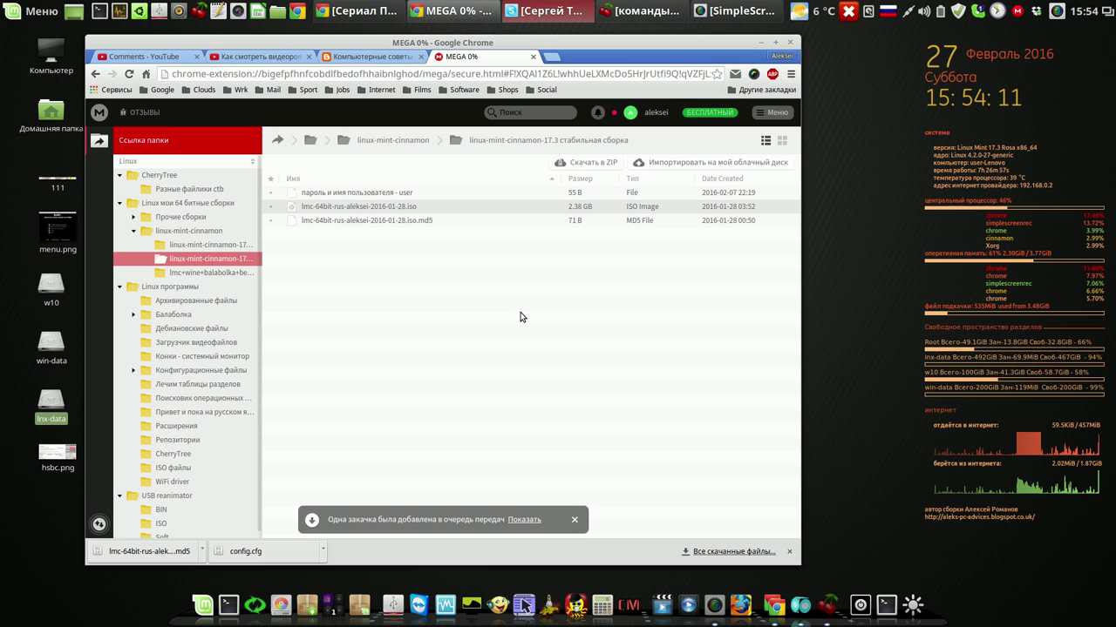
pyautogui.click(524, 519)
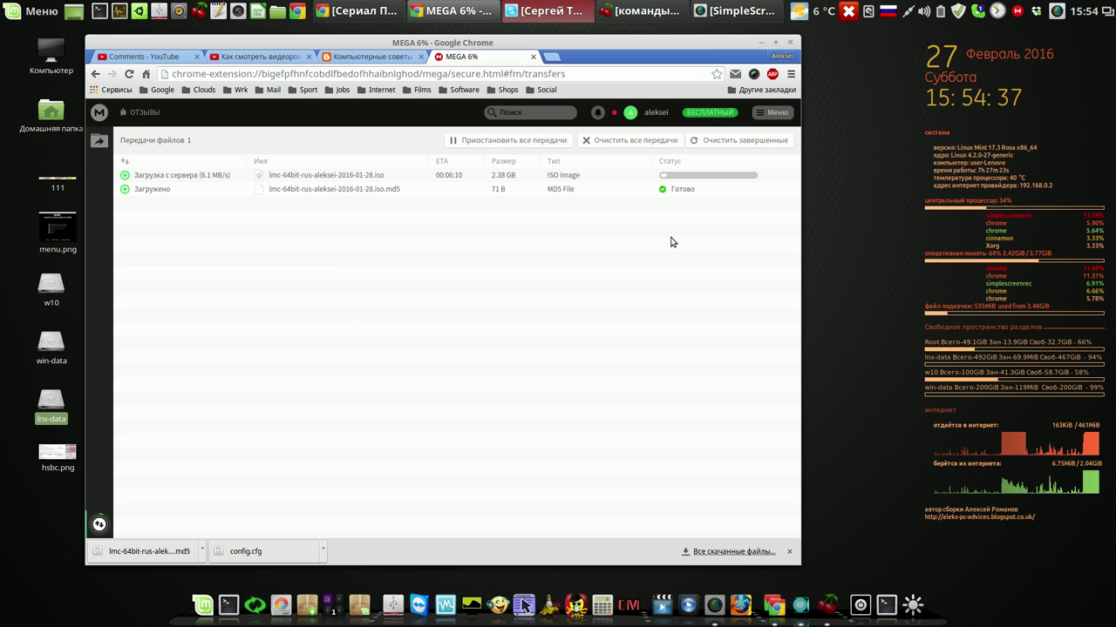
# Step: Pause the screen recording and bring up the YUMI download page
pyautogui.click(1056, 13)
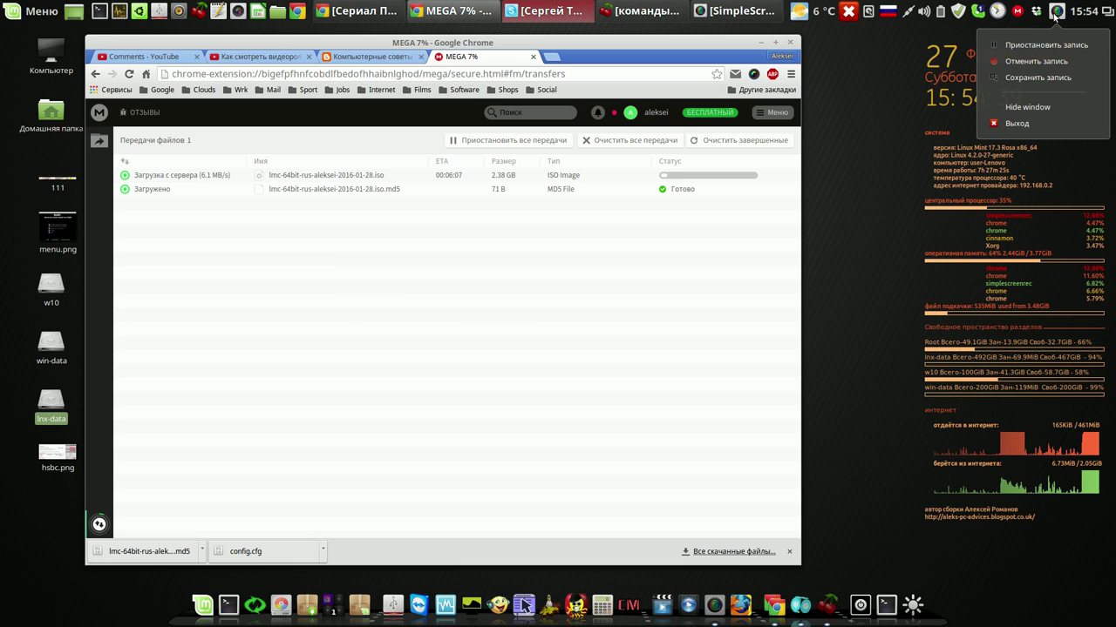
pyautogui.click(1049, 45)
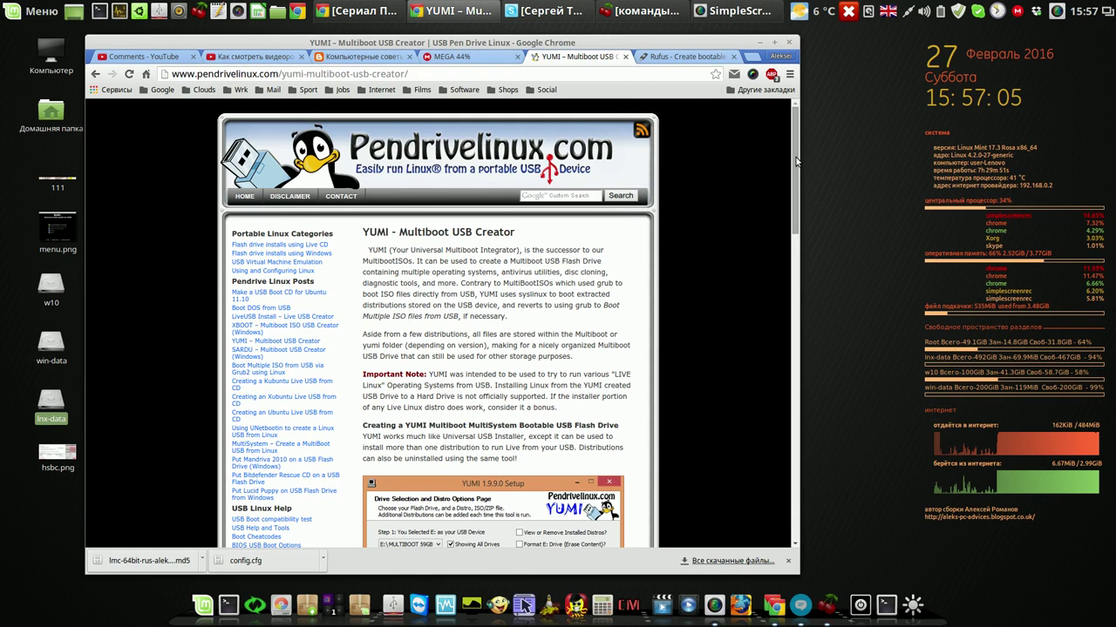
pyautogui.click(435, 74)
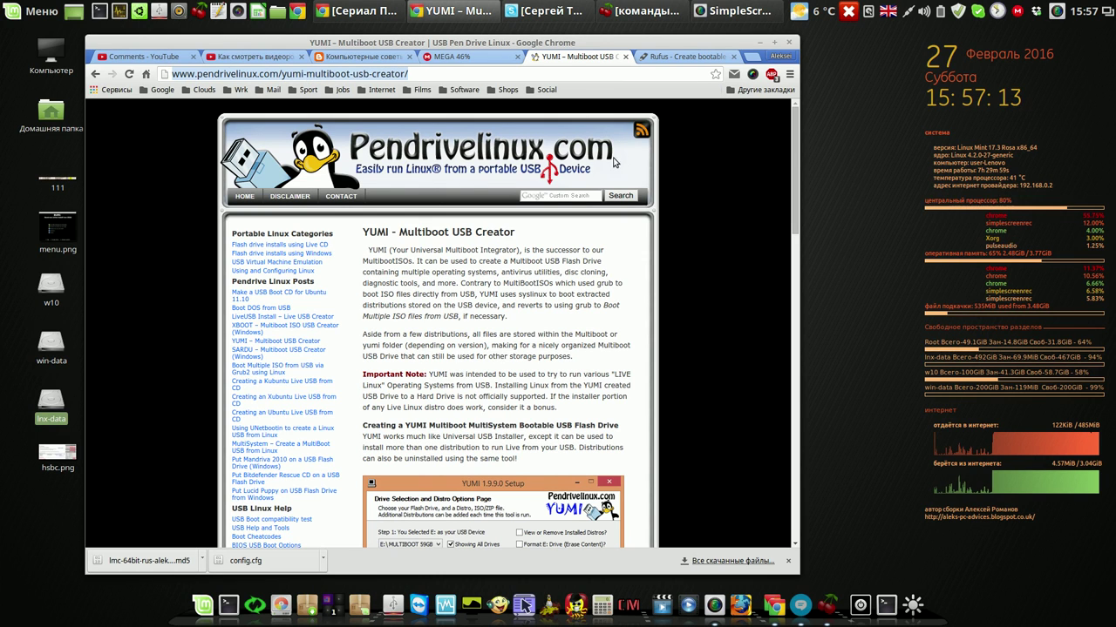
pyautogui.moveTo(786, 154); pyautogui.dragTo(777, 323)
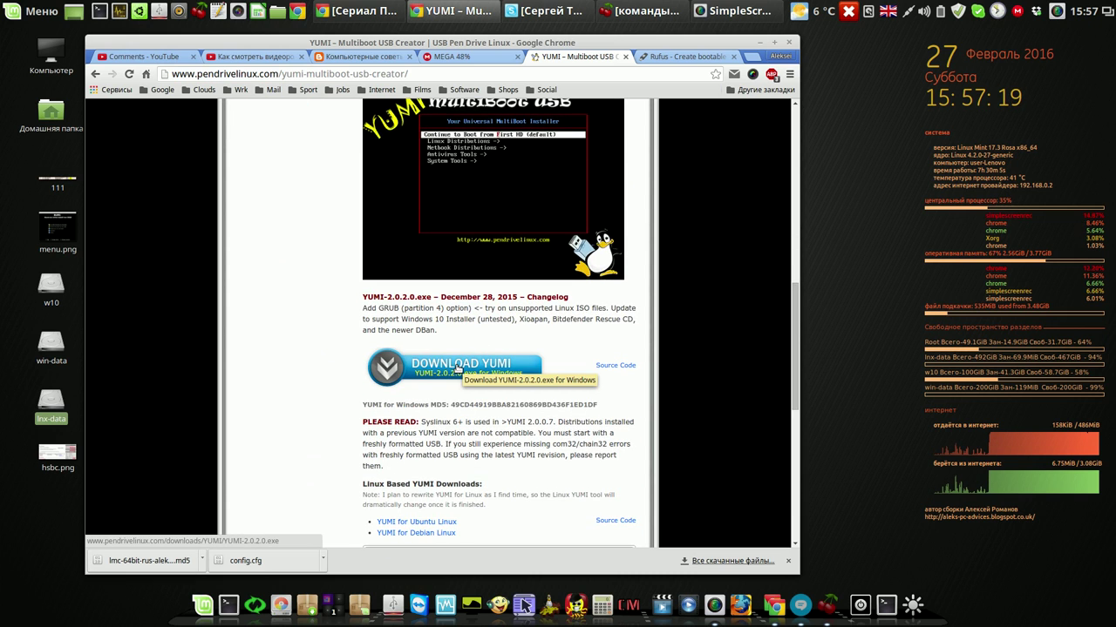
# Step: Download rufus-2.7.exe from the Rufus website into Downloads
pyautogui.click(682, 59)
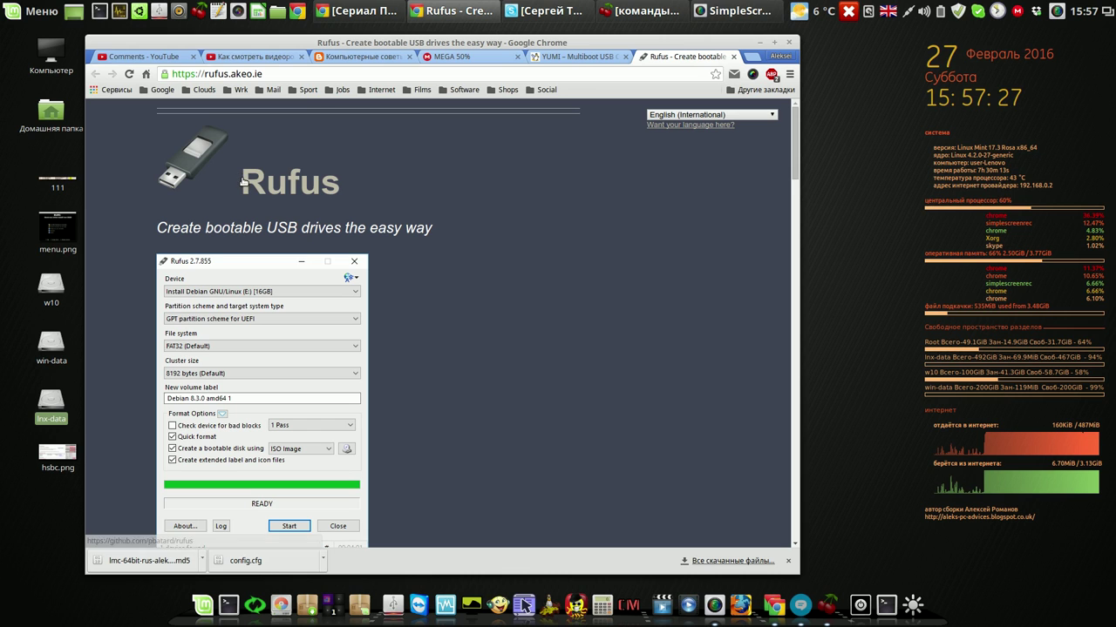
pyautogui.moveTo(795, 130); pyautogui.dragTo(784, 224)
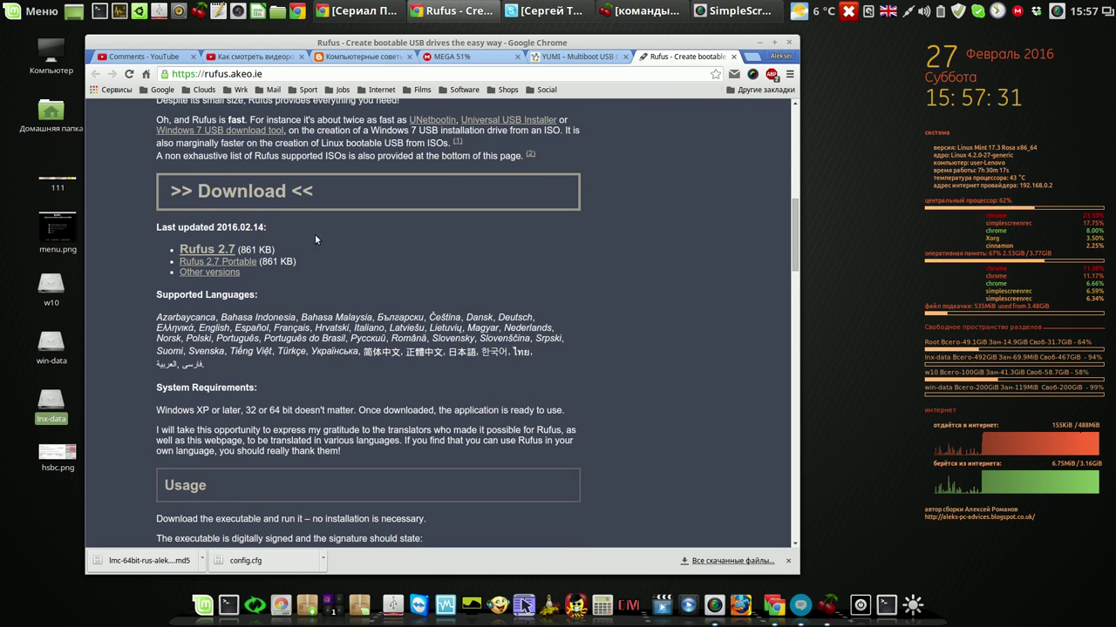
pyautogui.click(212, 252)
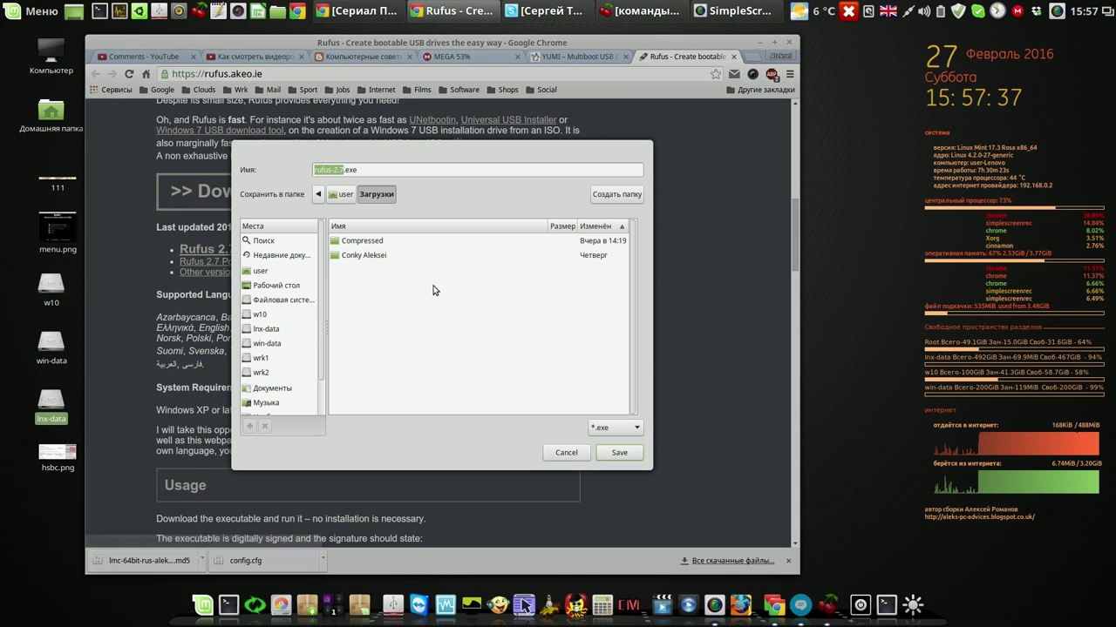
pyautogui.click(624, 452)
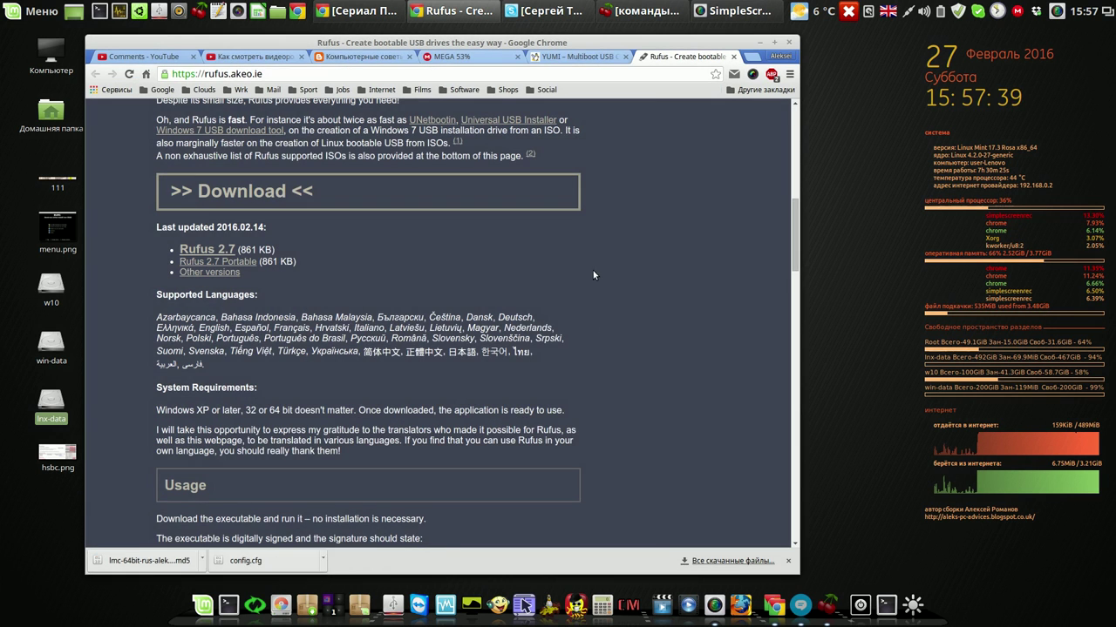
pyautogui.click(582, 57)
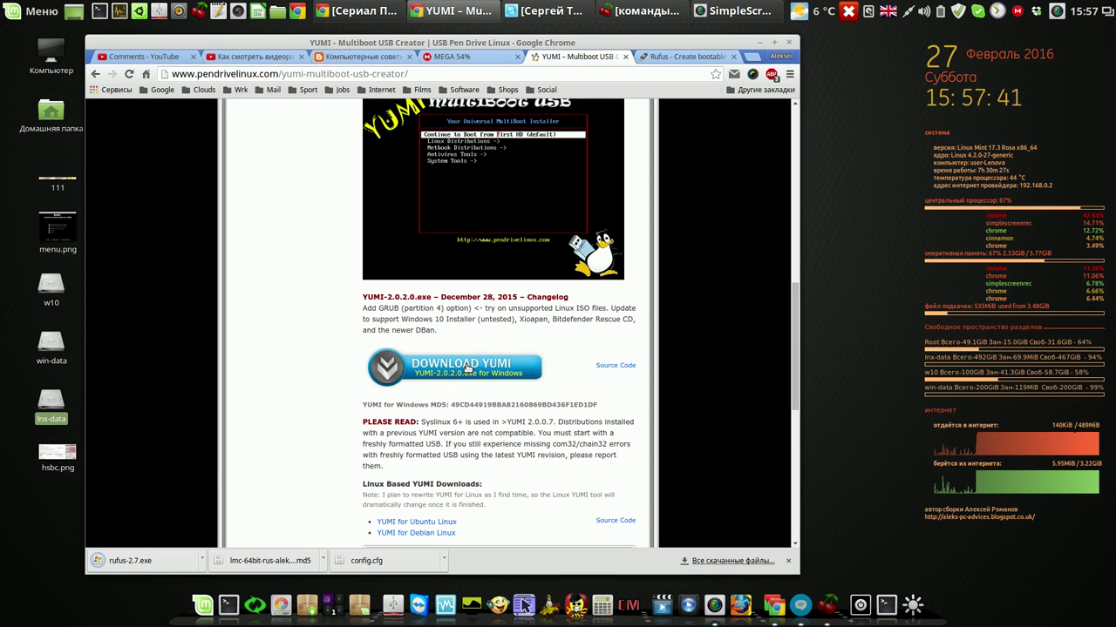
# Step: Save YUMI-2.0.2.0.exe from Pendrivelinux.com into Загрузки, then resume the screen recording
pyautogui.click(466, 366)
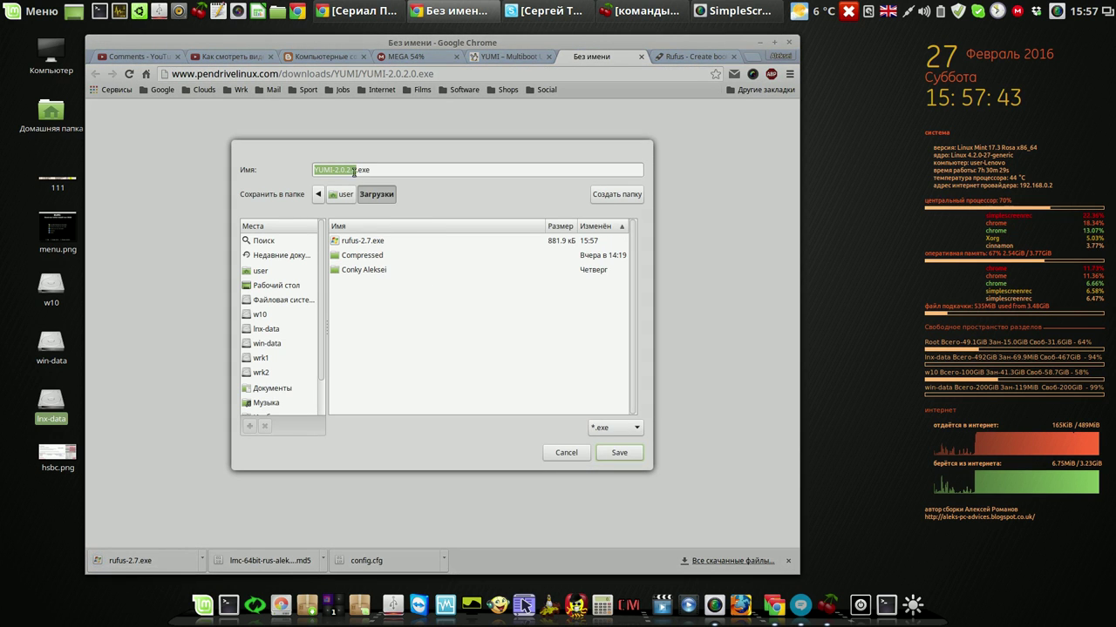
pyautogui.click(617, 452)
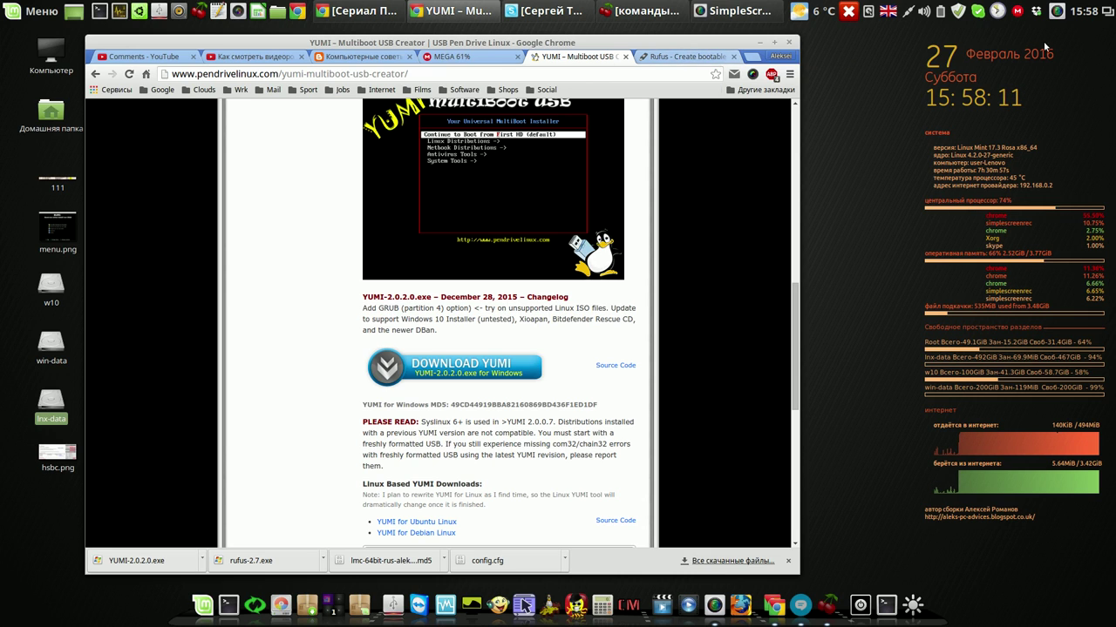
pyautogui.click(1057, 12)
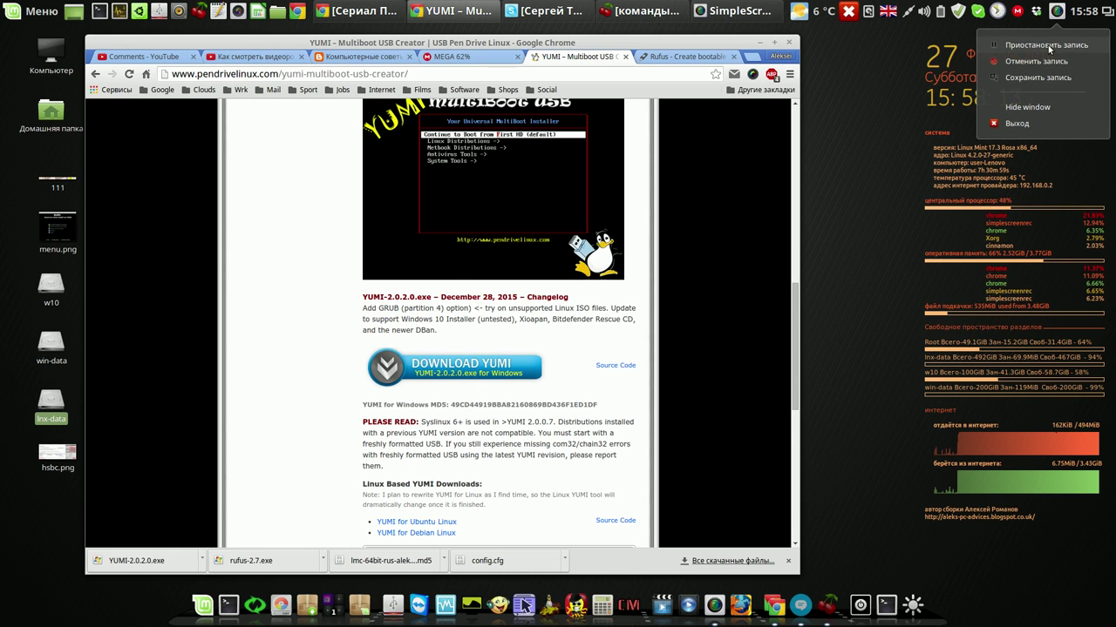
pyautogui.click(1047, 44)
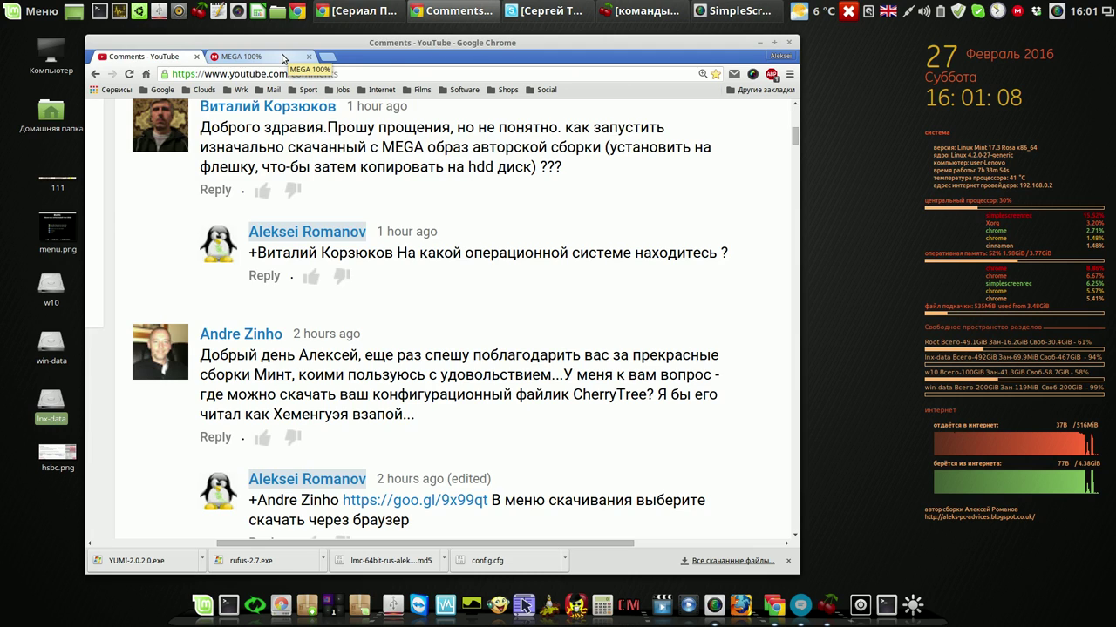
# Step: Save lmc-64bit-rus-aleksei-2016-01-28.iso from the MEGA transfers page into Загрузки
pyautogui.click(253, 57)
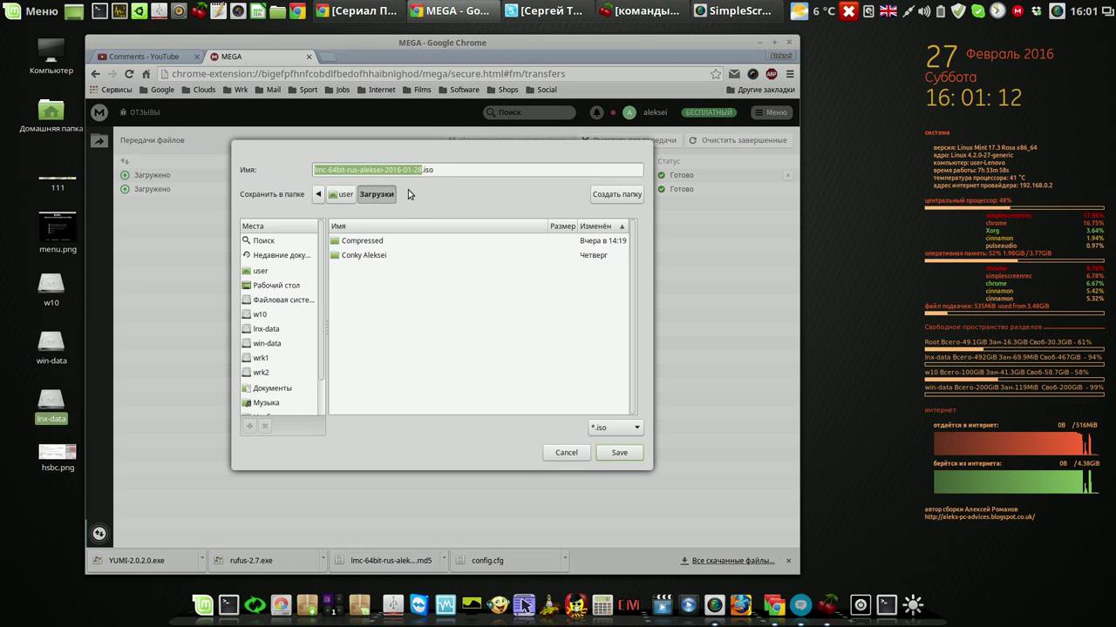
pyautogui.click(620, 454)
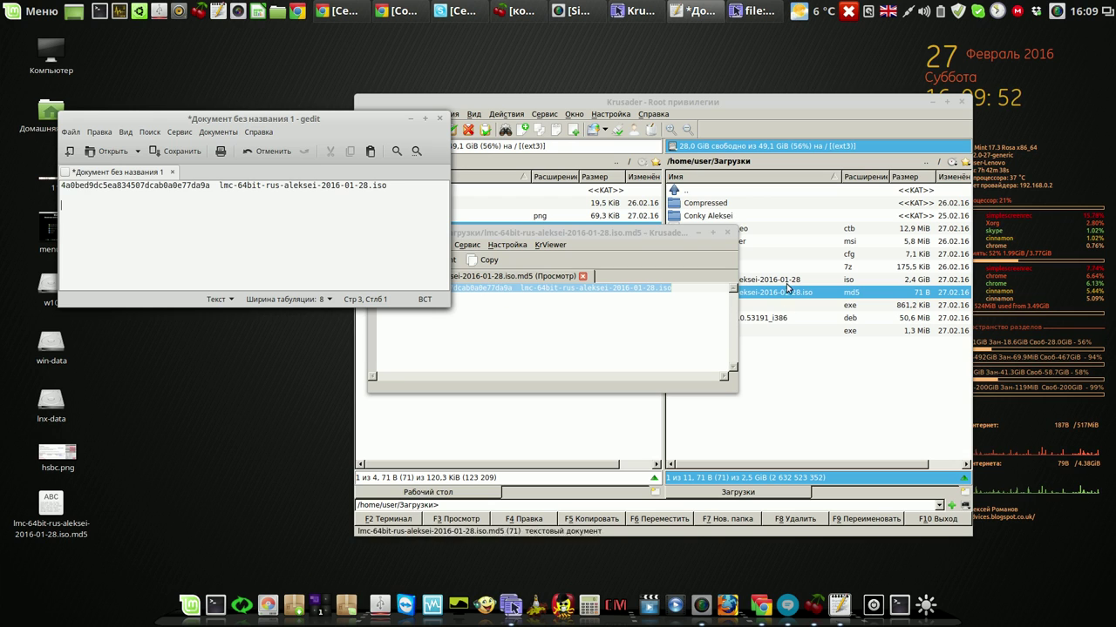
# Step: Copy the desktop .md5 file's hash line and paste it under the original in gedit
pyautogui.click(727, 233)
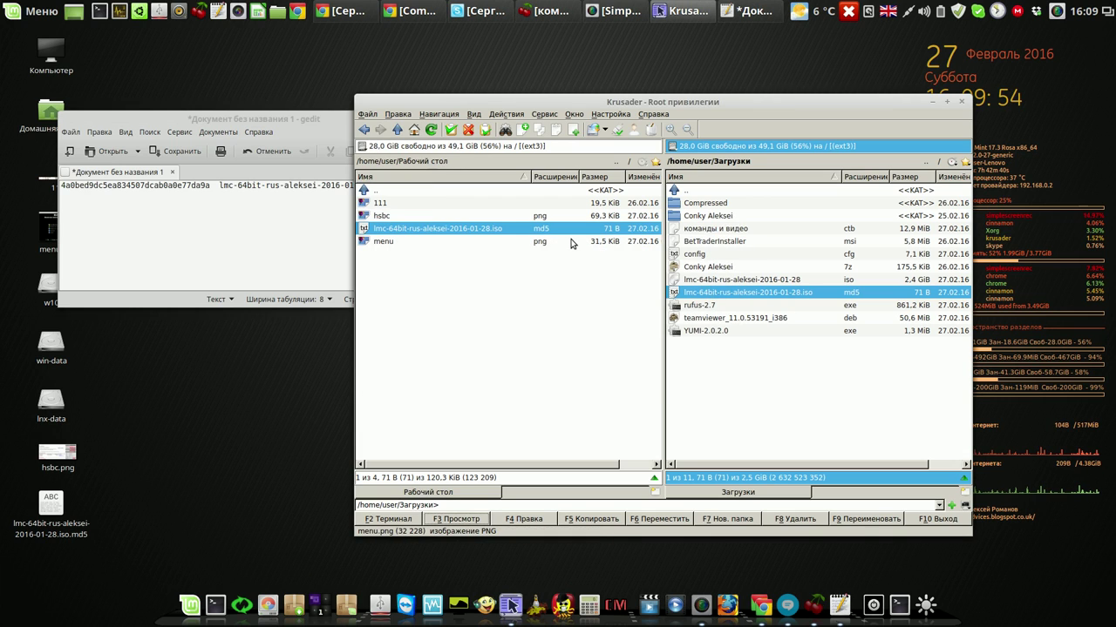
pyautogui.click(528, 231)
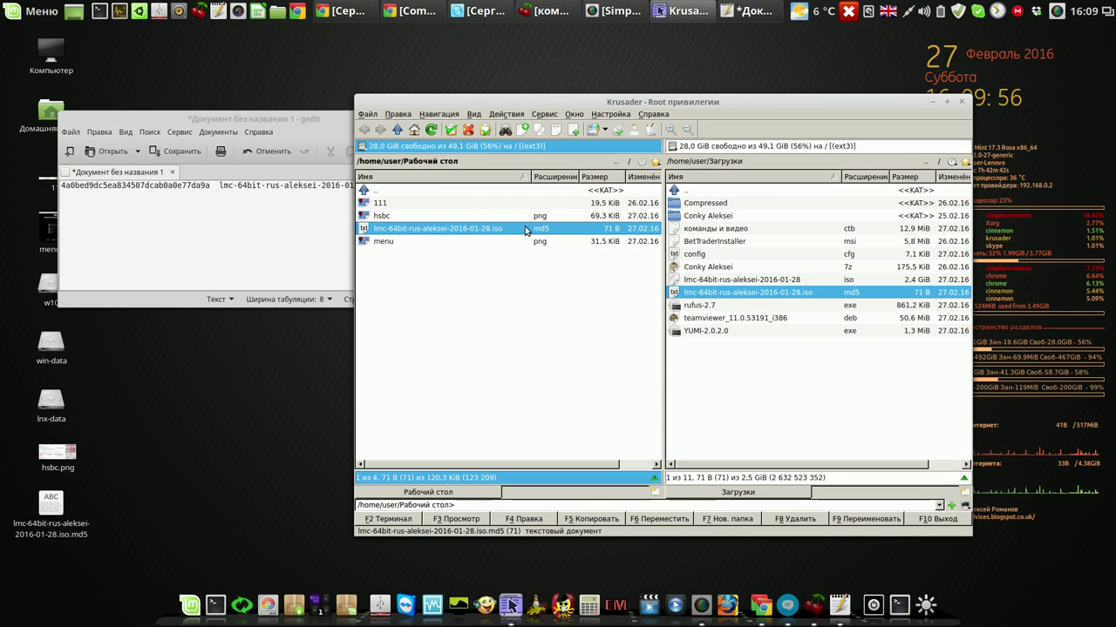
pyautogui.click(470, 520)
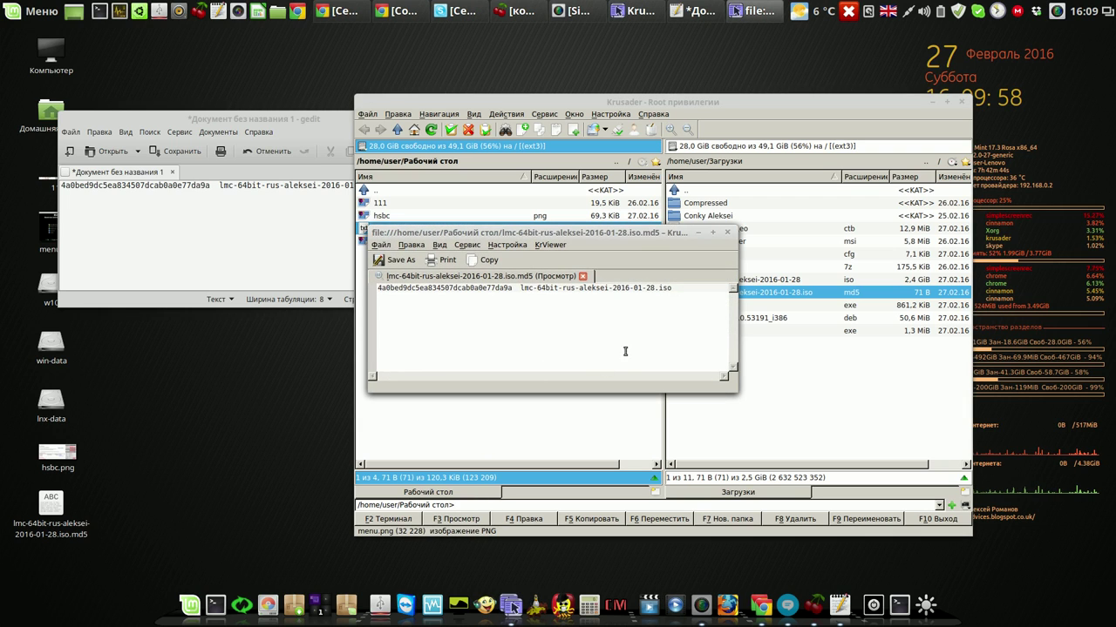
pyautogui.moveTo(673, 289); pyautogui.dragTo(376, 289)
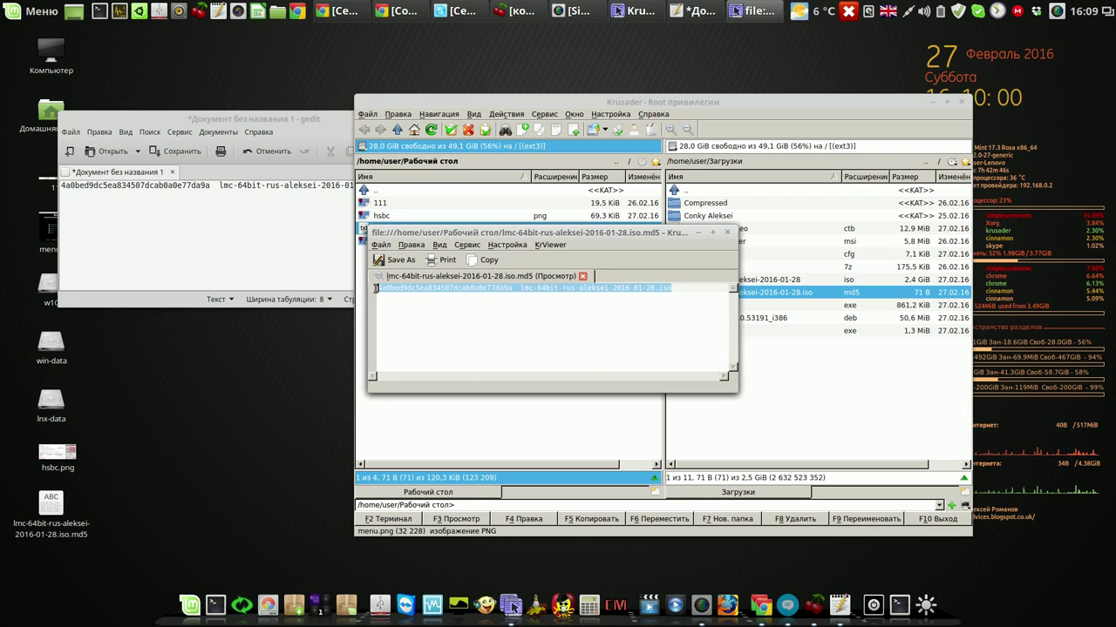
pyautogui.rightClick(434, 294)
pyautogui.click(457, 315)
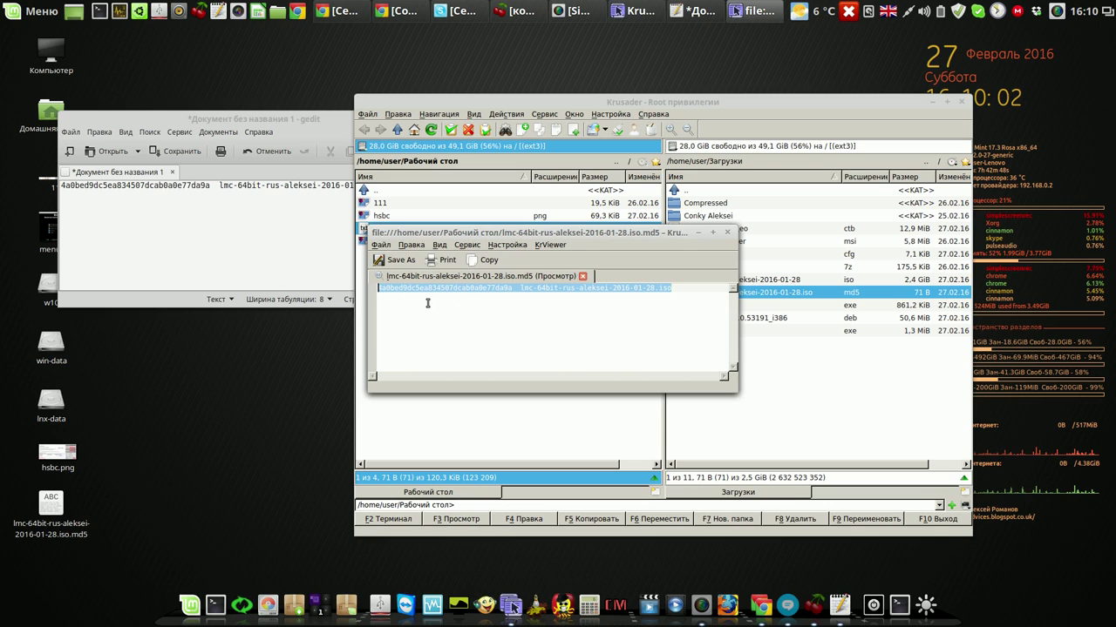
pyautogui.click(234, 218)
pyautogui.rightClick(235, 217)
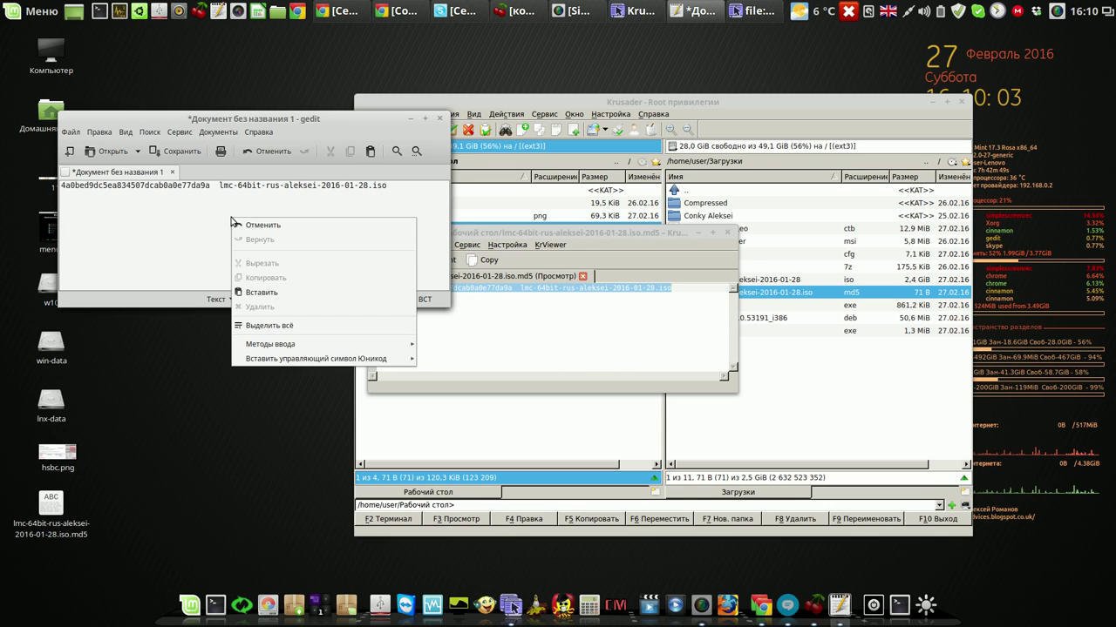
pyautogui.click(260, 292)
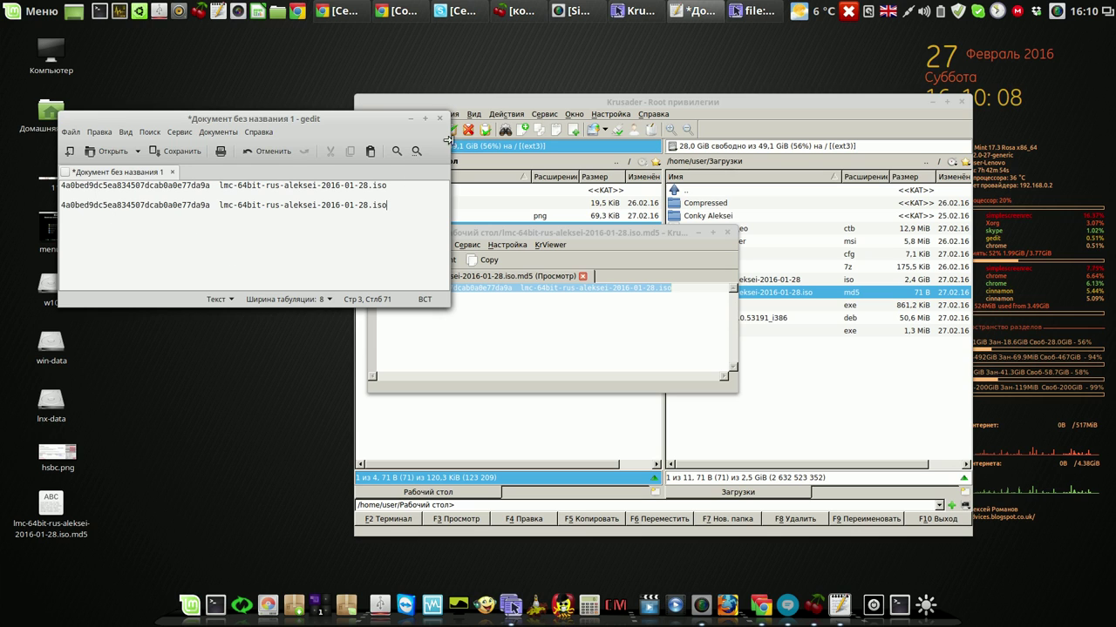
# Step: Close the viewer, Krusader and gedit, discarding the unsaved checksum text
pyautogui.click(729, 235)
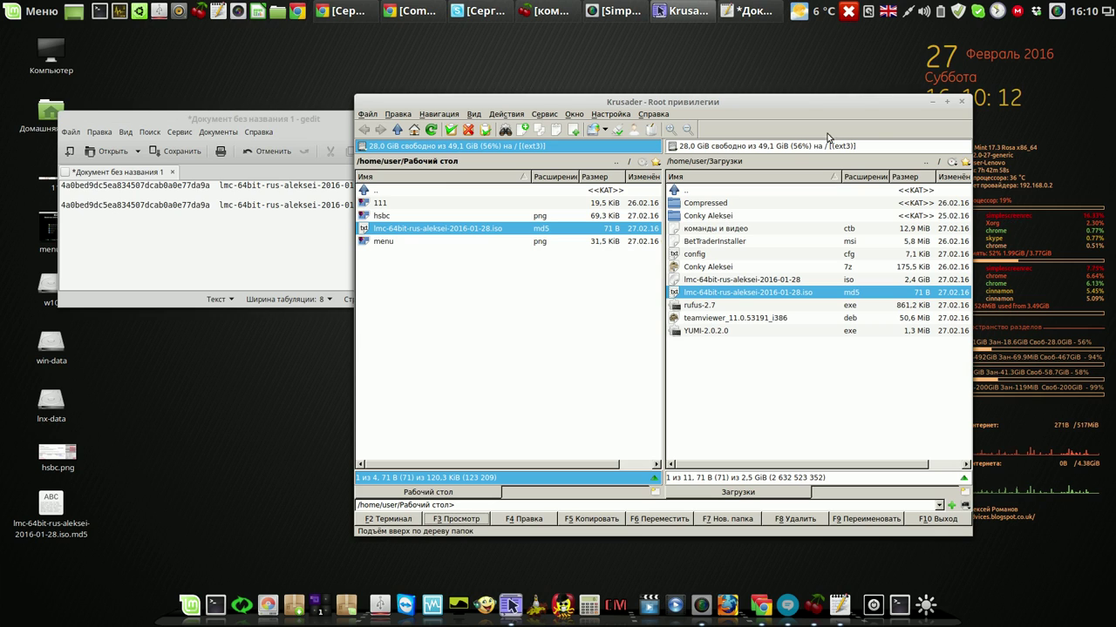
pyautogui.click(962, 103)
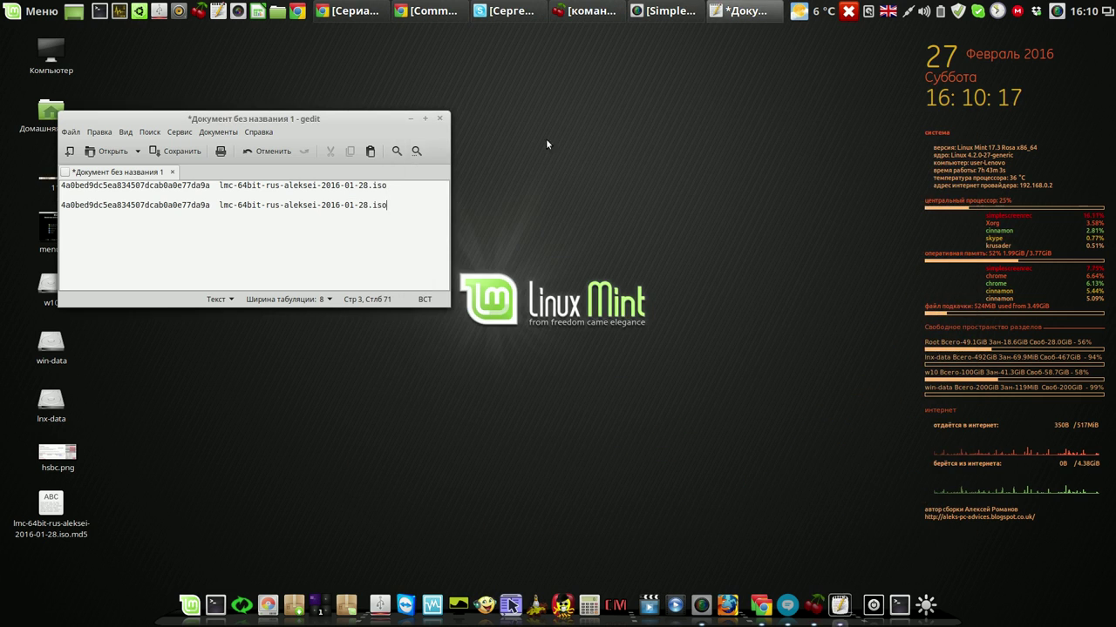
pyautogui.click(439, 119)
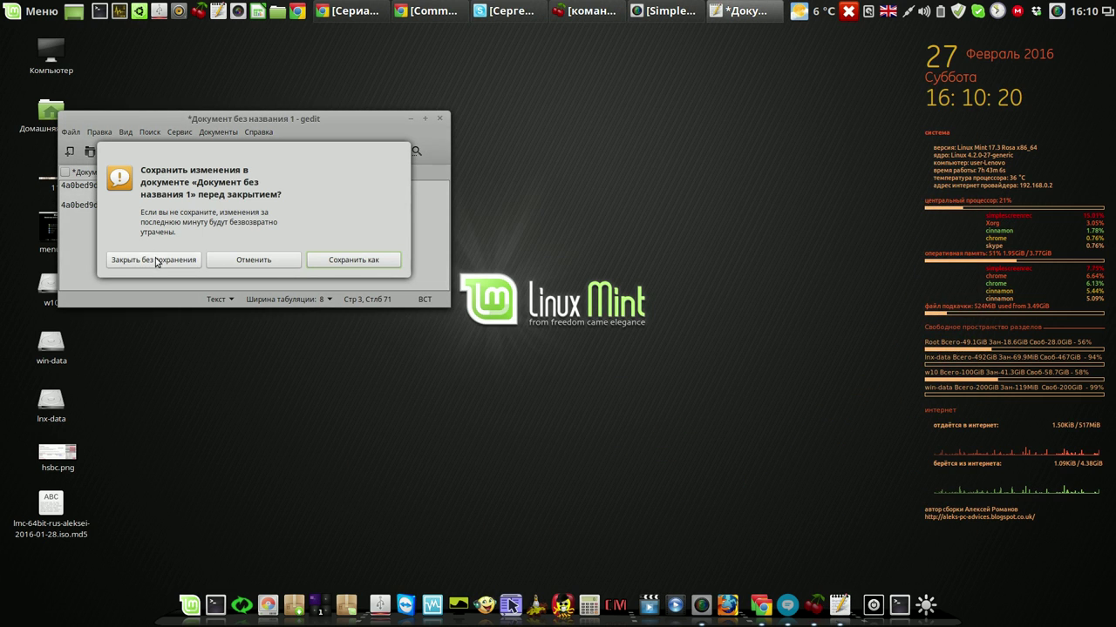
pyautogui.click(186, 260)
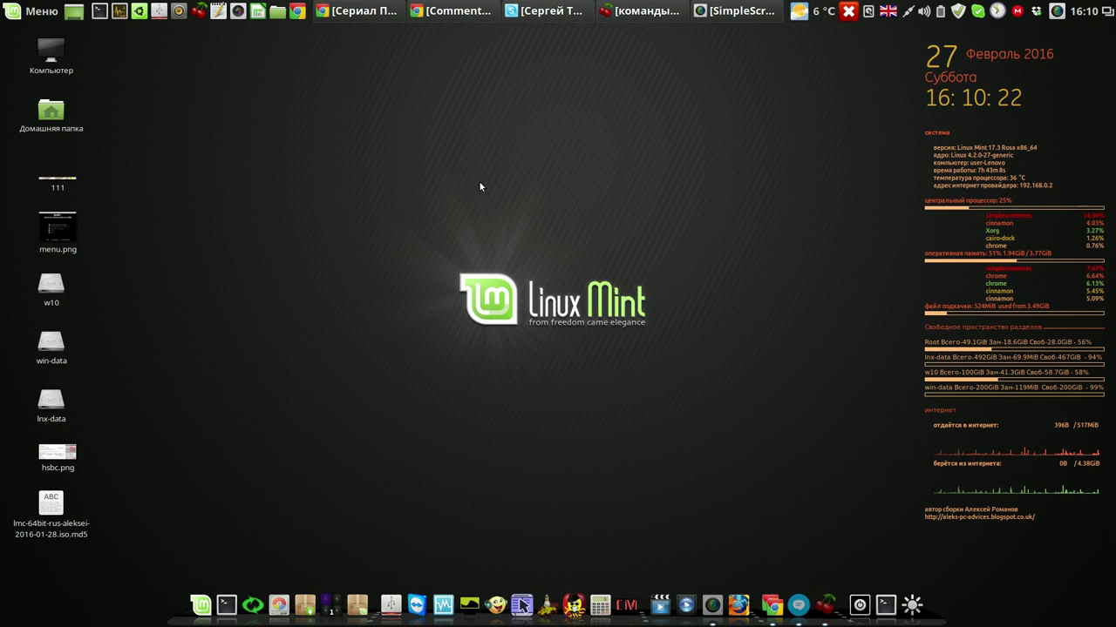
pyautogui.click(49, 16)
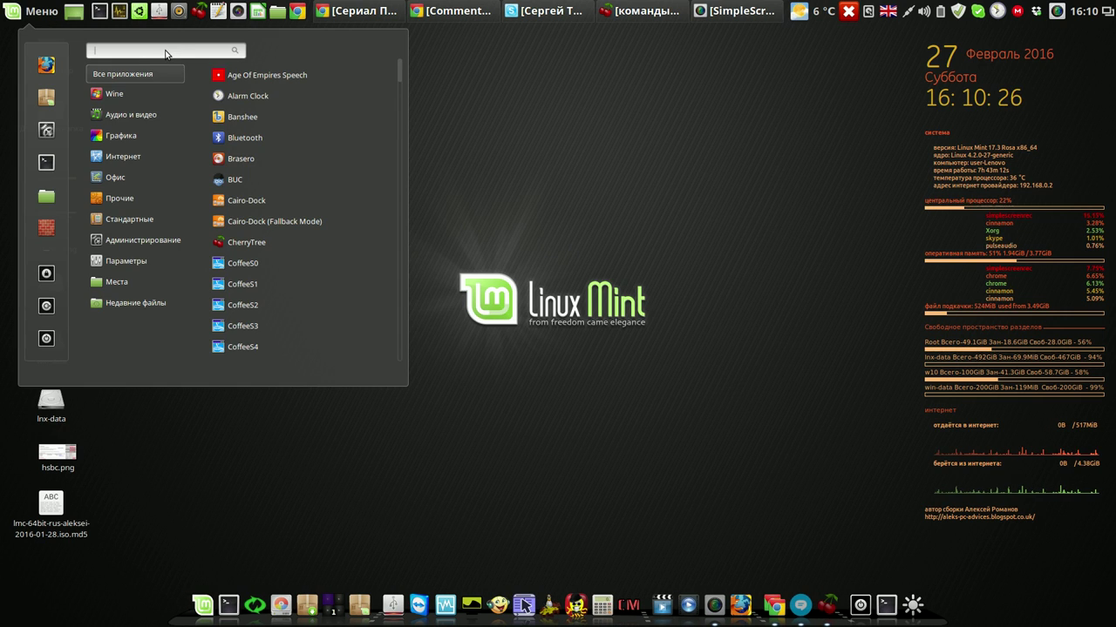
# Step: Search the Cinnamon menu for 'usb', then dismiss the menu
pyautogui.write('u')
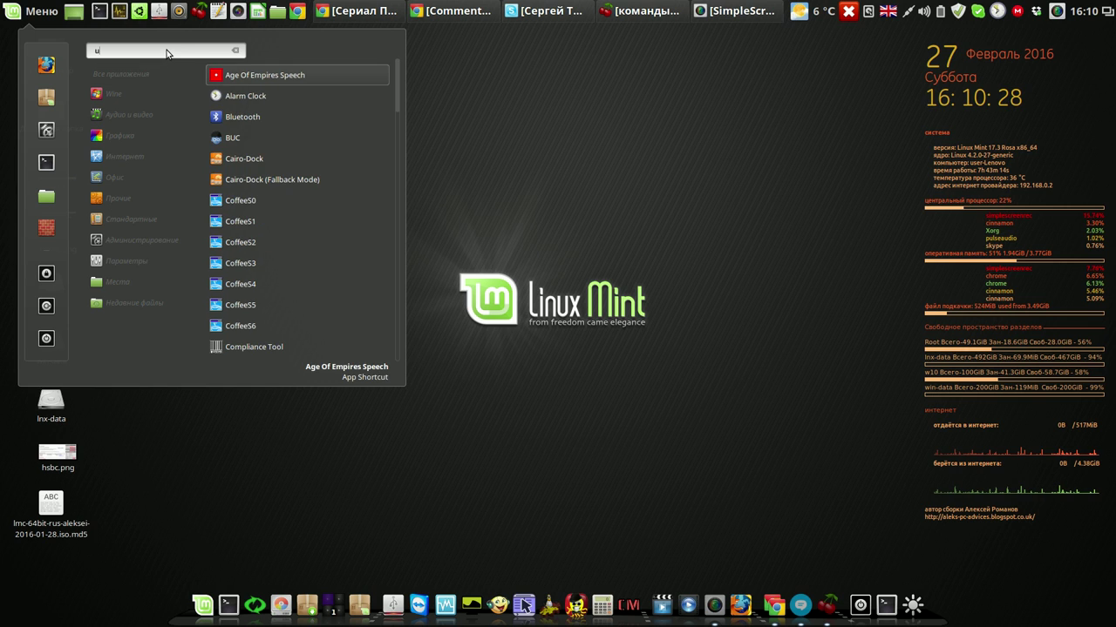
pyautogui.write('sb')
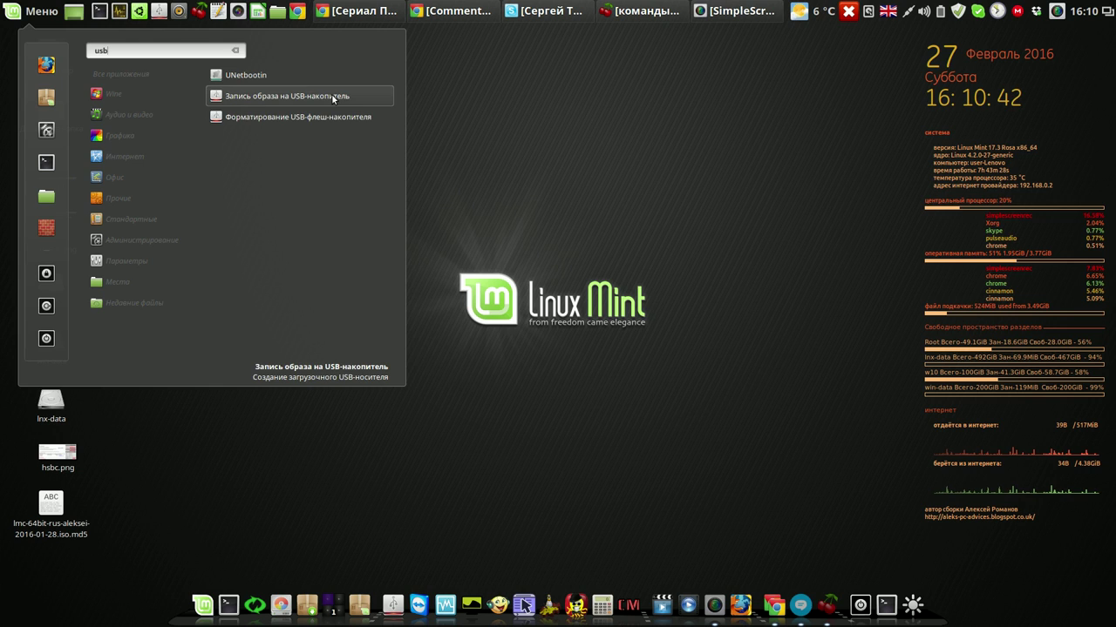
pyautogui.click(531, 115)
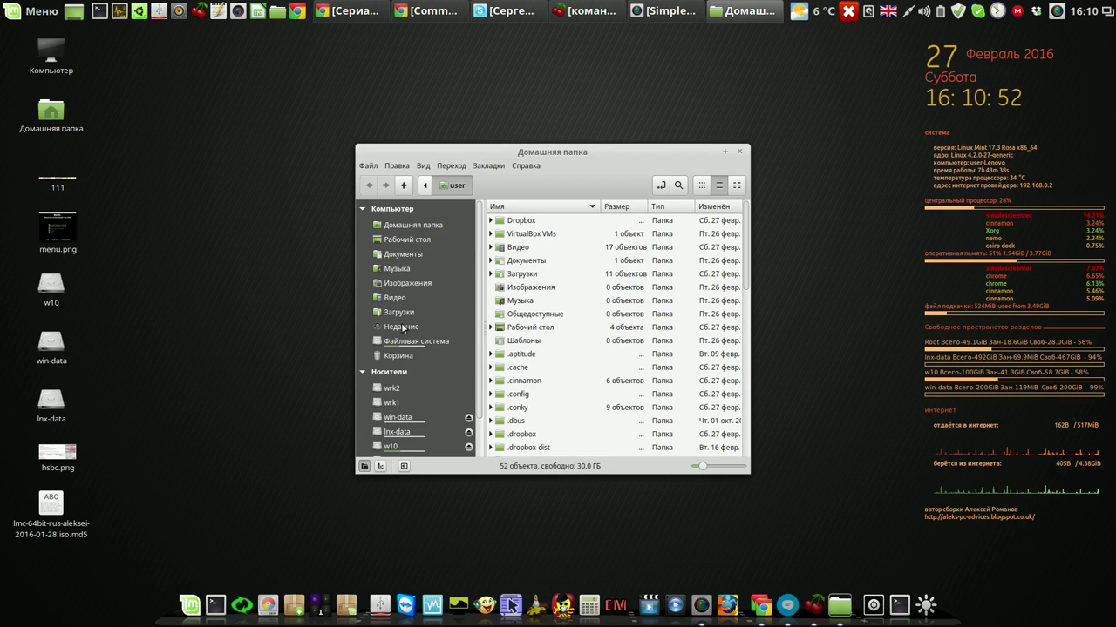
# Step: In Загрузки, give the ISO's Group and Others Read and write permission
pyautogui.click(397, 312)
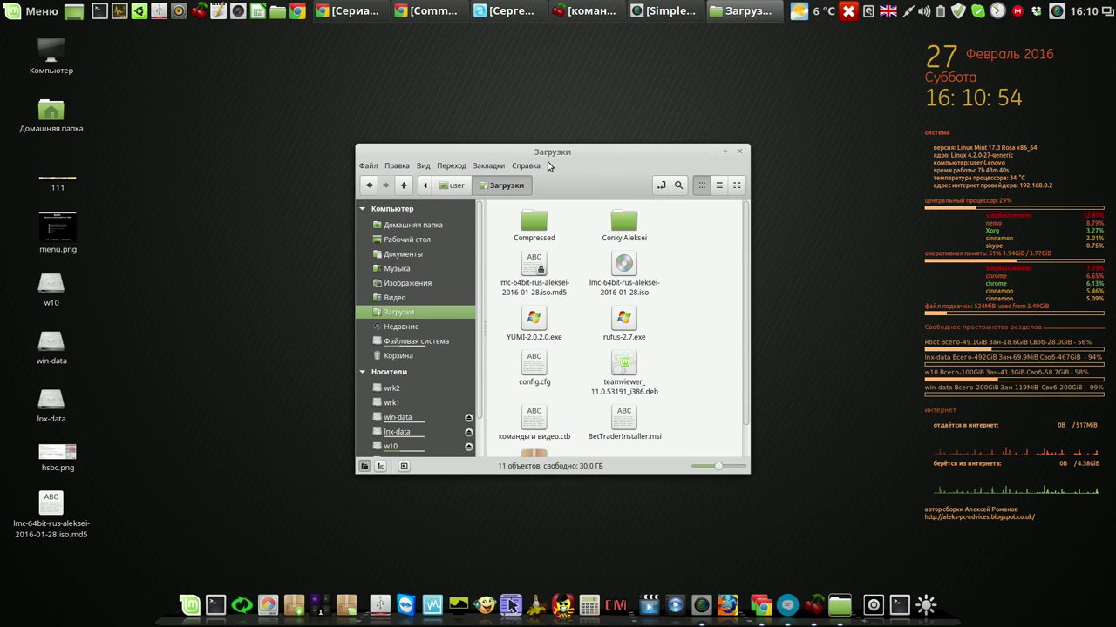
pyautogui.moveTo(558, 168); pyautogui.dragTo(406, 90)
pyautogui.rightClick(476, 187)
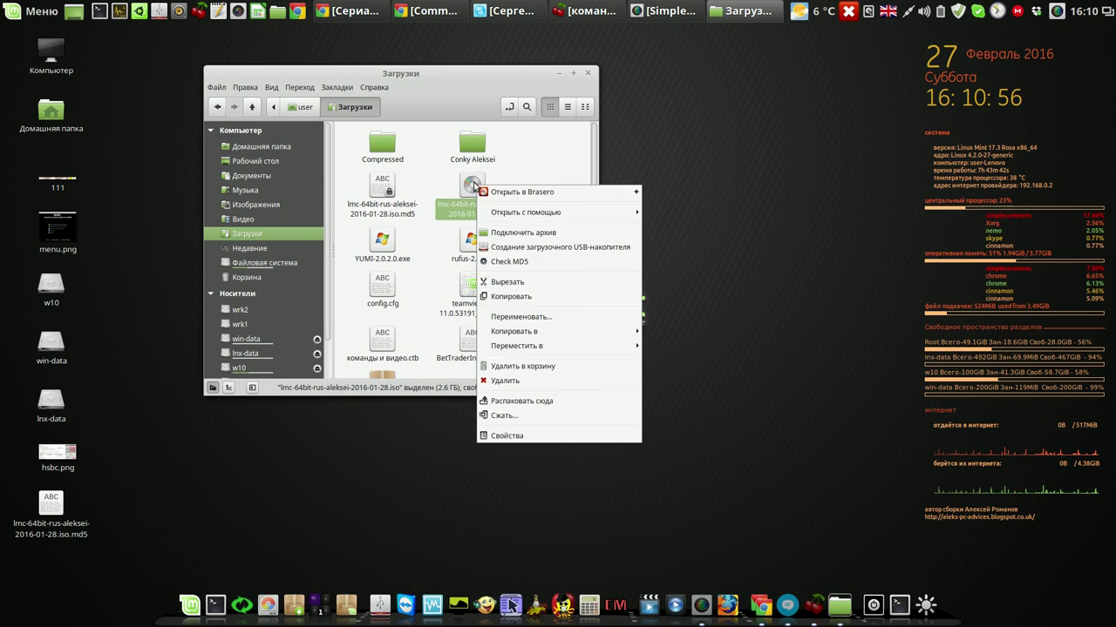
pyautogui.click(499, 411)
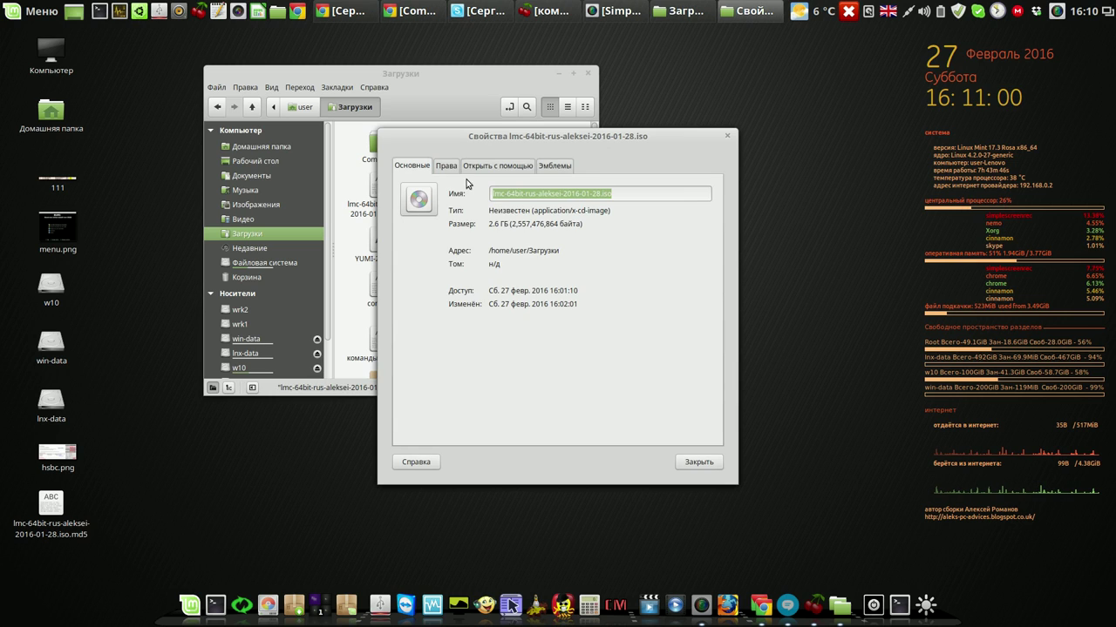
pyautogui.click(447, 168)
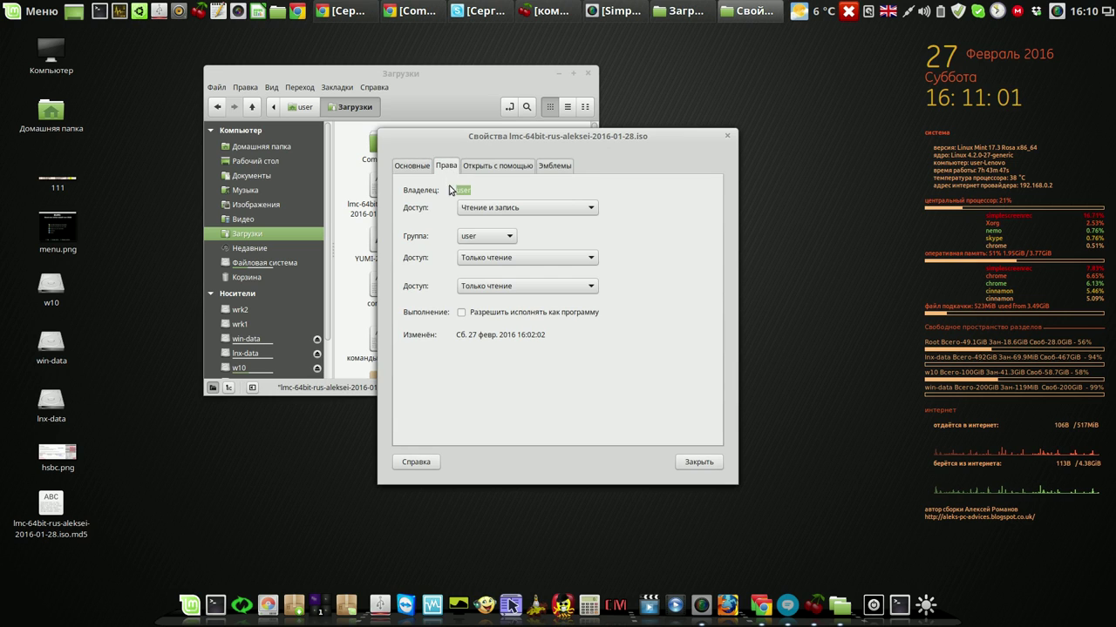
pyautogui.click(590, 260)
pyautogui.click(567, 273)
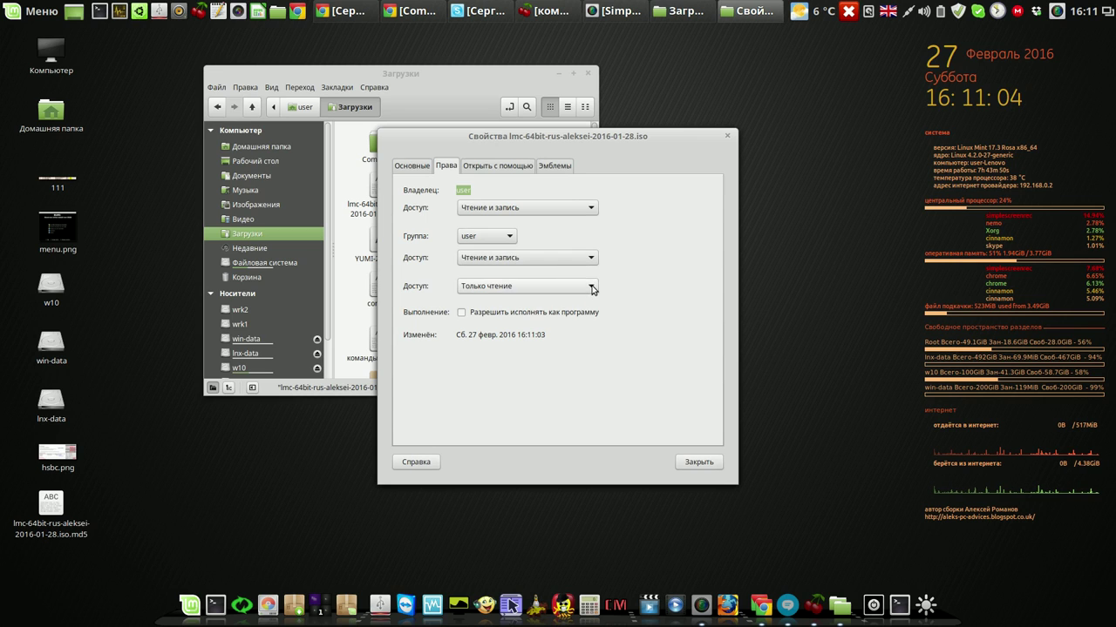
pyautogui.click(591, 288)
pyautogui.click(583, 303)
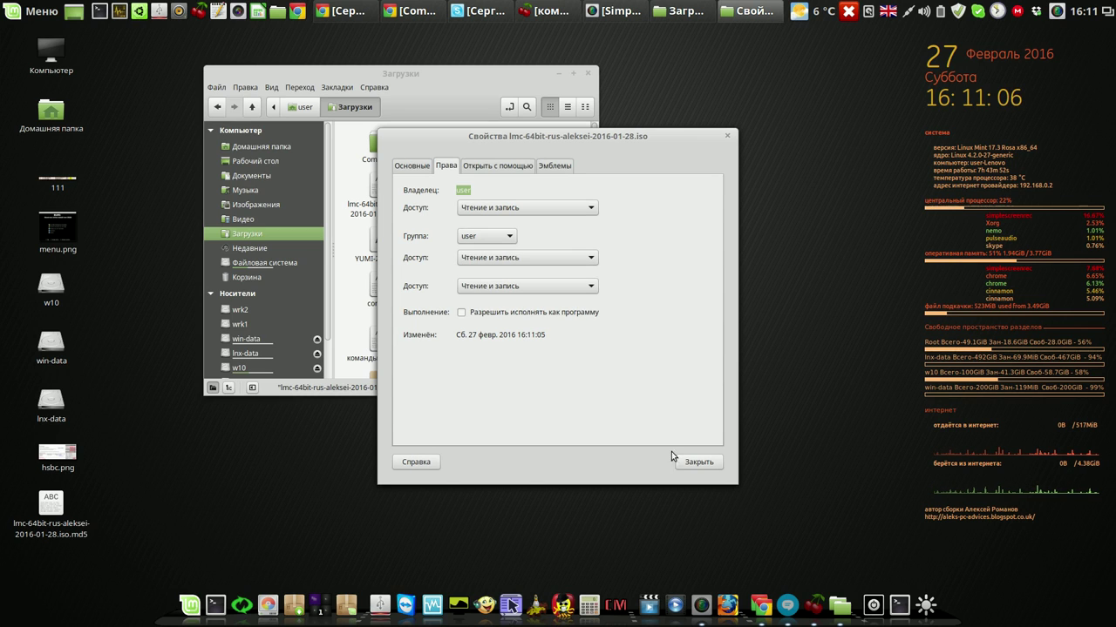
pyautogui.click(697, 463)
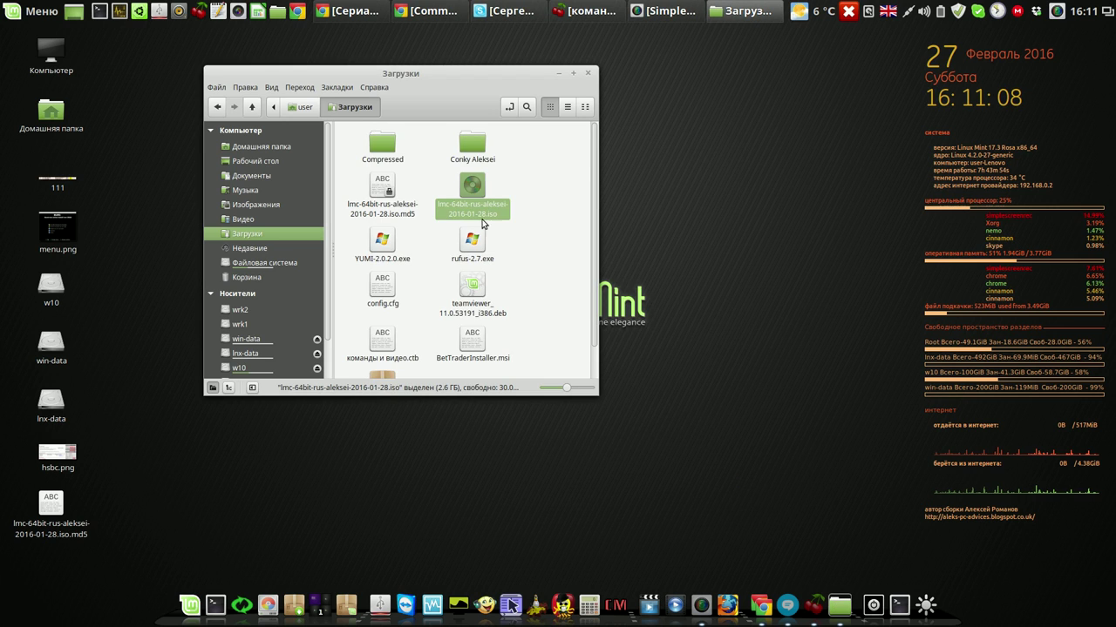
# Step: Recheck the ISO's permissions, then choose Make bootable USB stick for it
pyautogui.rightClick(474, 186)
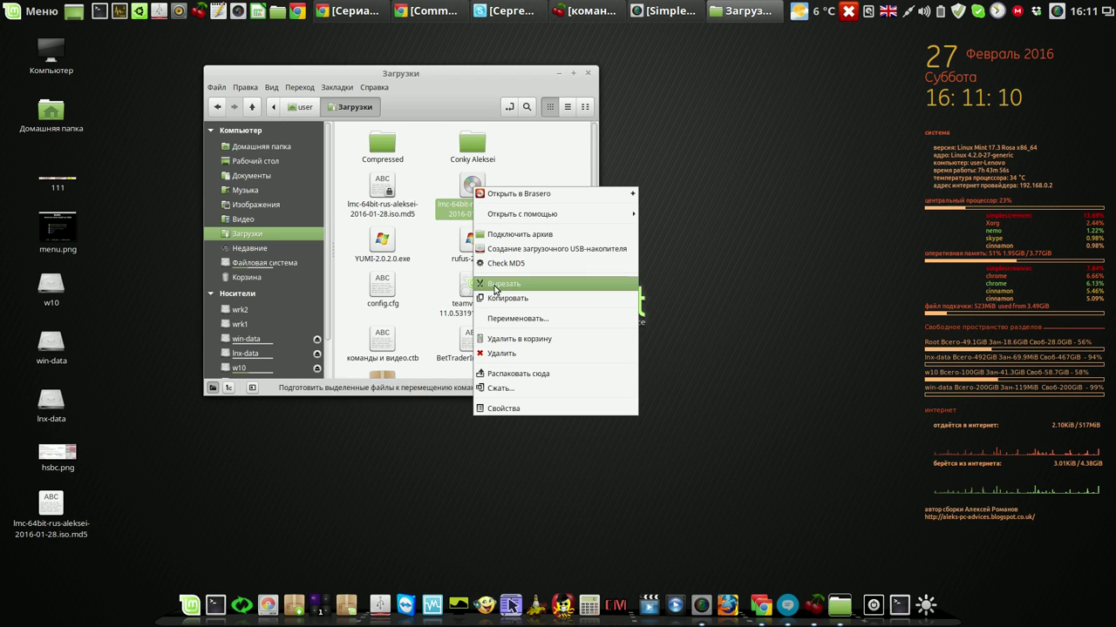
pyautogui.click(501, 409)
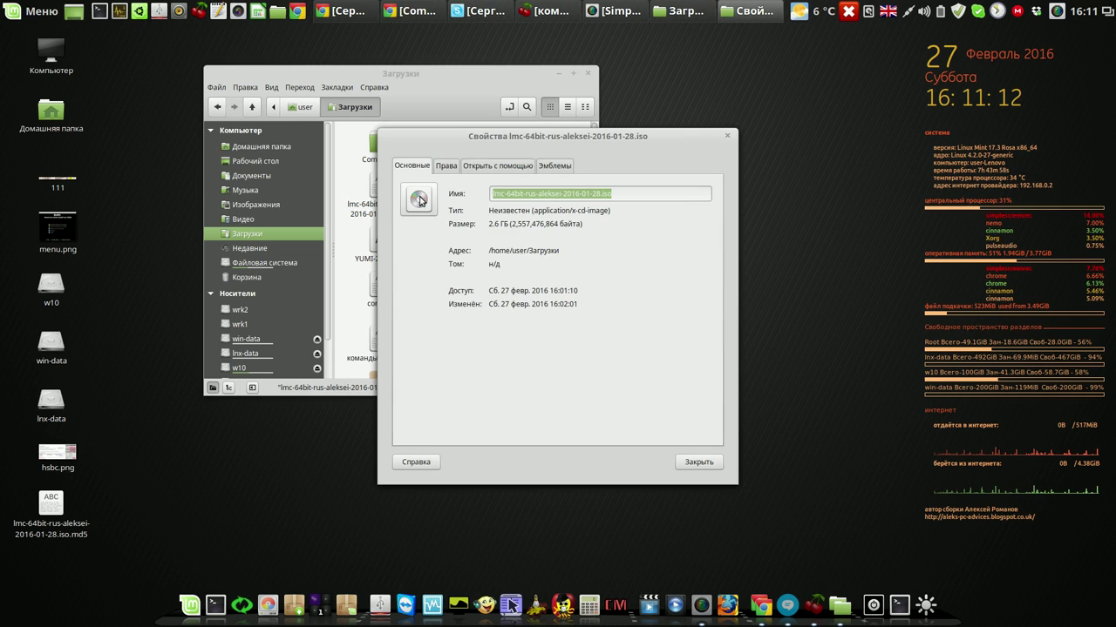
pyautogui.click(447, 166)
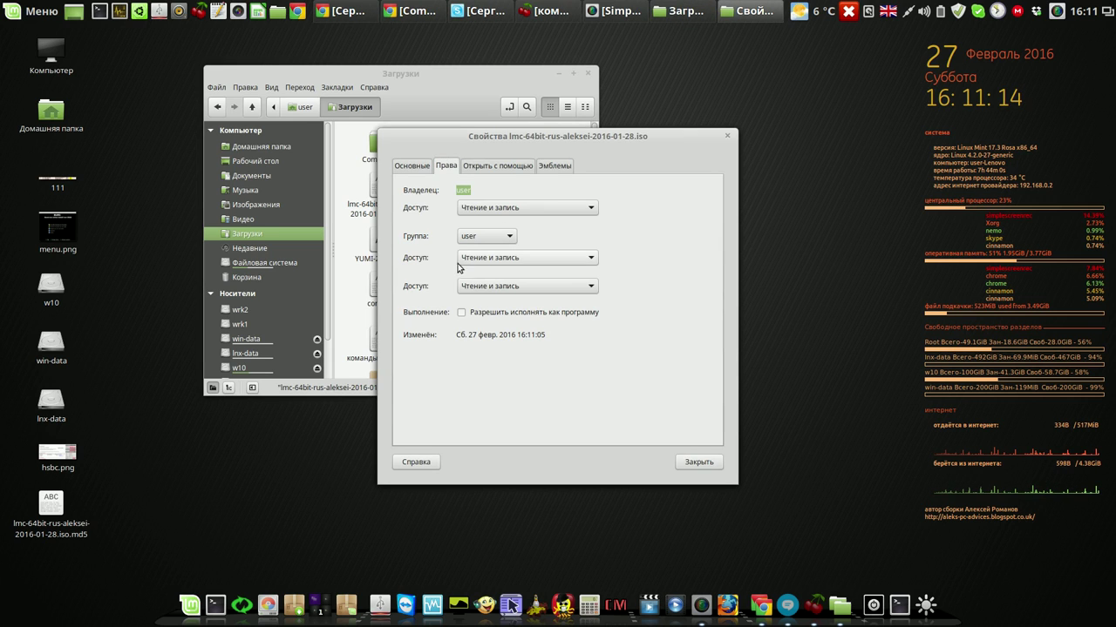
pyautogui.click(694, 462)
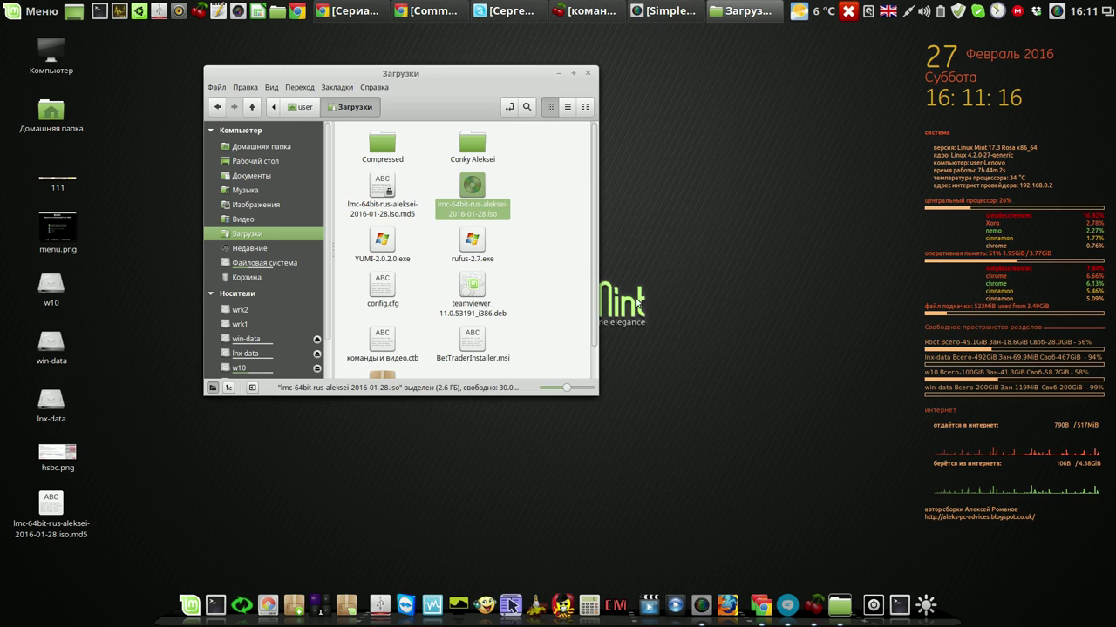
pyautogui.moveTo(477, 75); pyautogui.dragTo(387, 55)
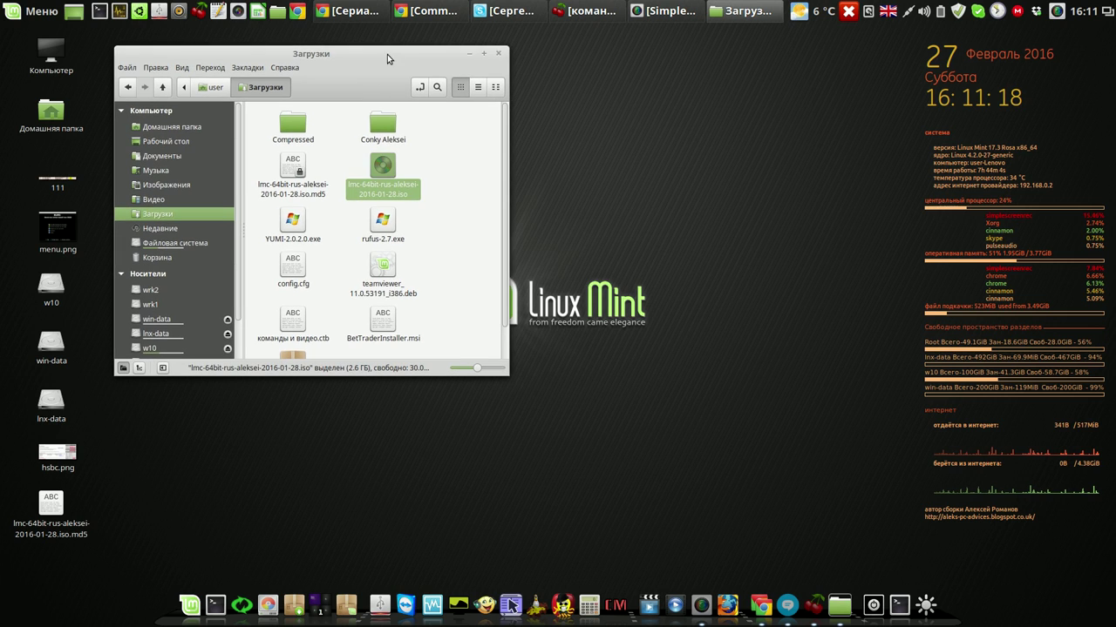
pyautogui.rightClick(382, 171)
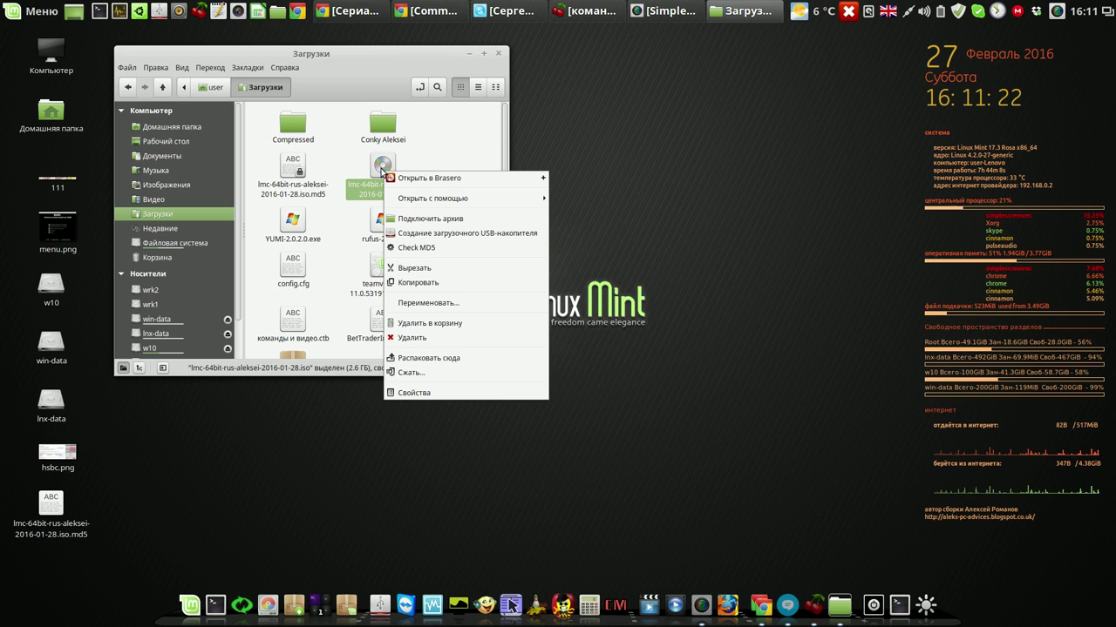
pyautogui.click(468, 234)
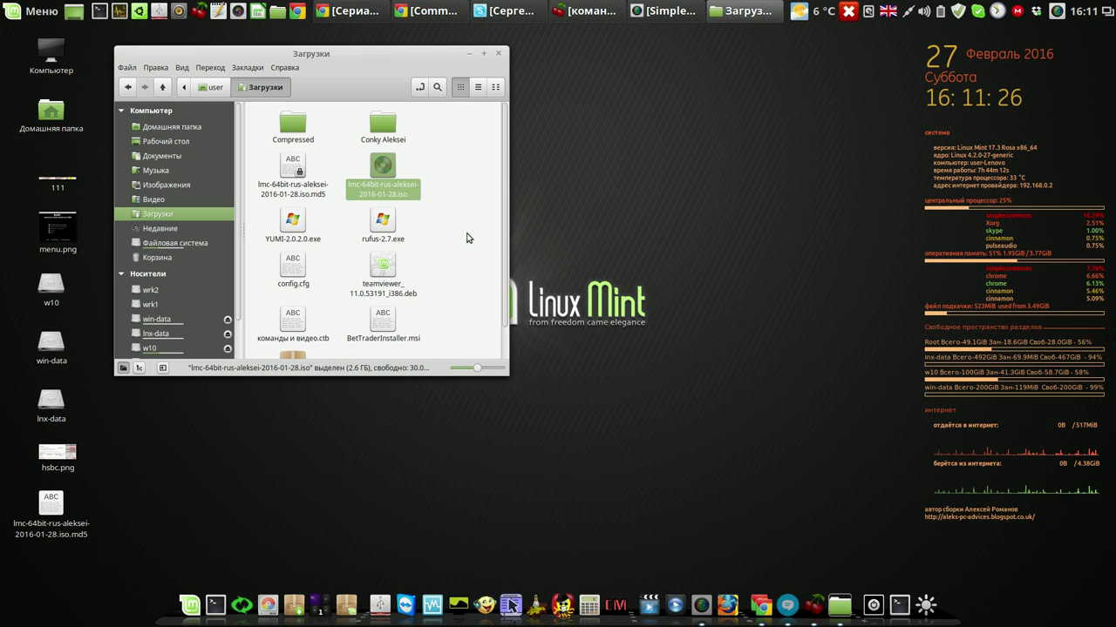
# Step: Write the Linux Mint ISO to the 4GB TDKMedia /dev/sdd drive, authenticating with the password
pyautogui.click(662, 311)
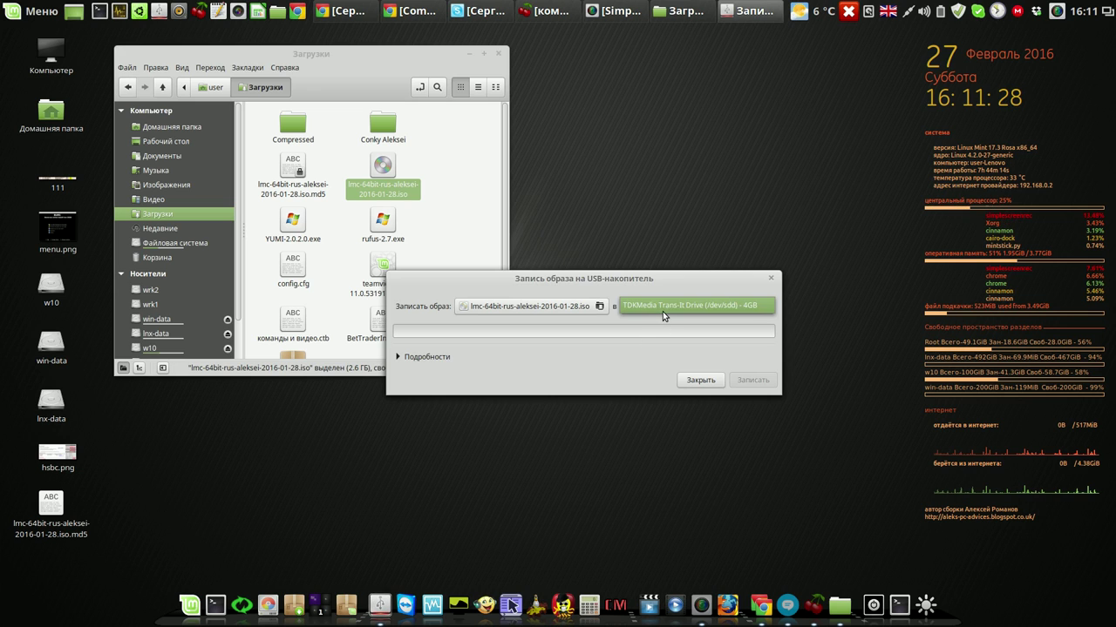
pyautogui.click(668, 311)
pyautogui.click(756, 380)
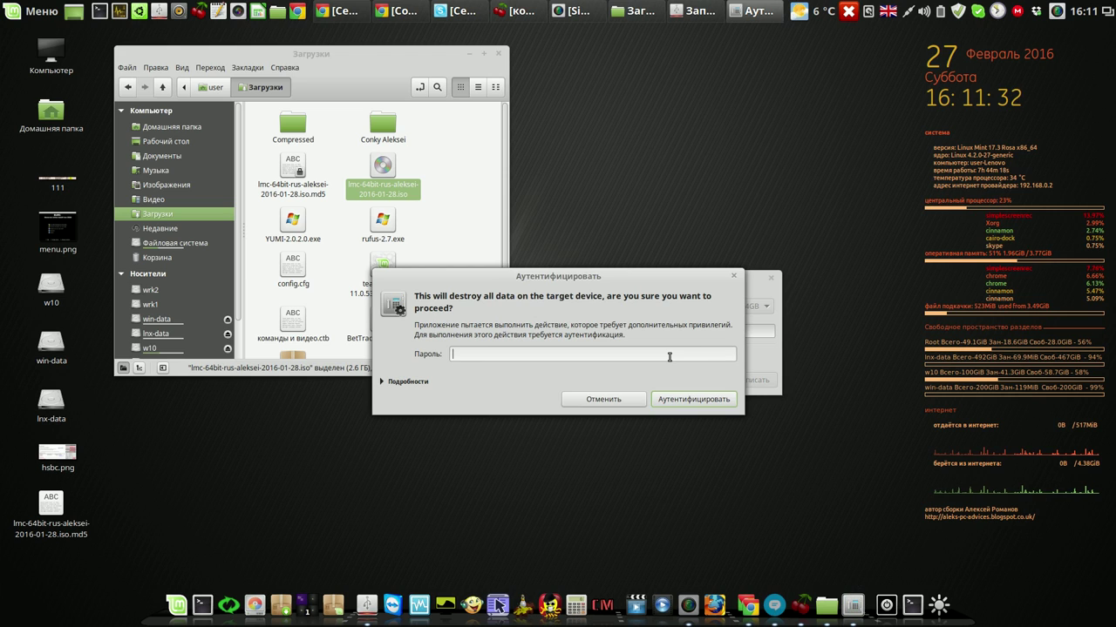
pyautogui.write('•')
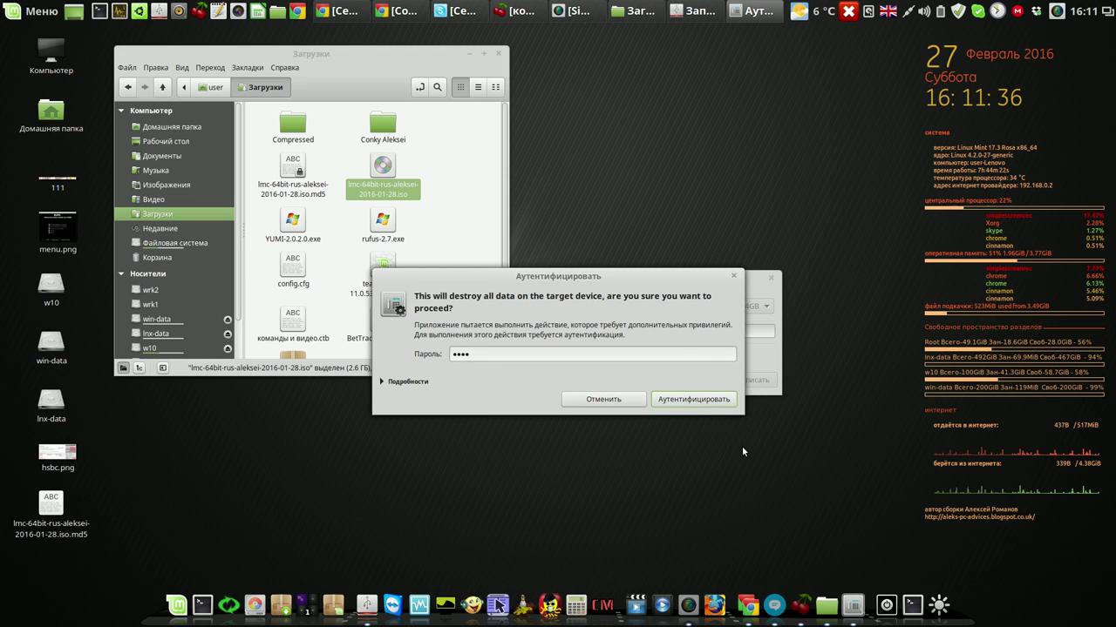
pyautogui.click(706, 399)
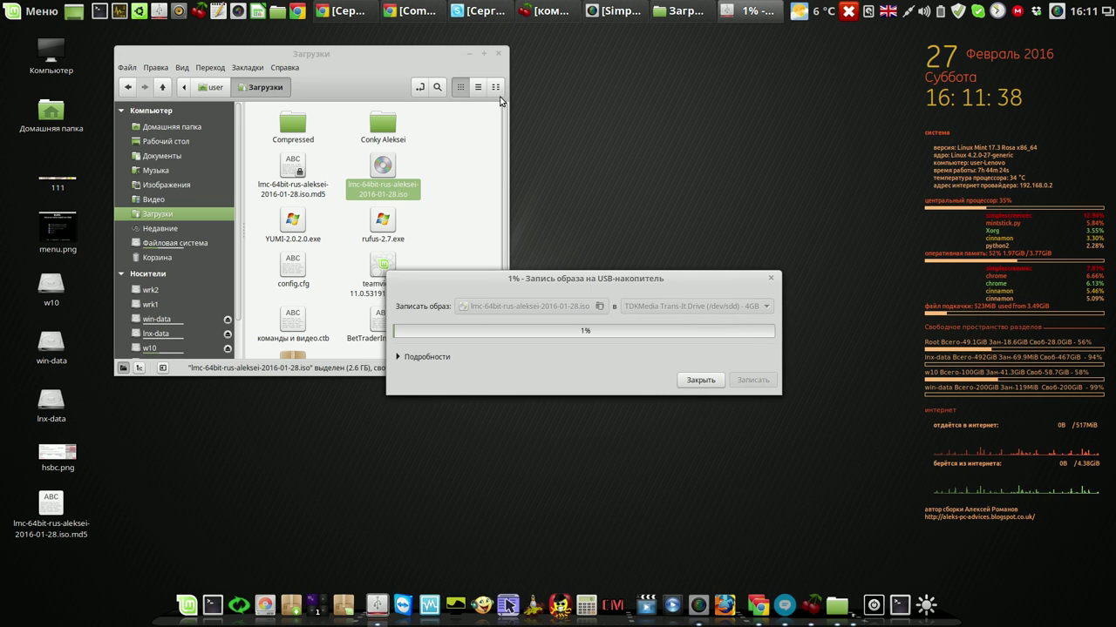
# Step: Acknowledge the successful write message and close USB Image Writer
pyautogui.click(498, 54)
pyautogui.moveTo(648, 273); pyautogui.dragTo(403, 94)
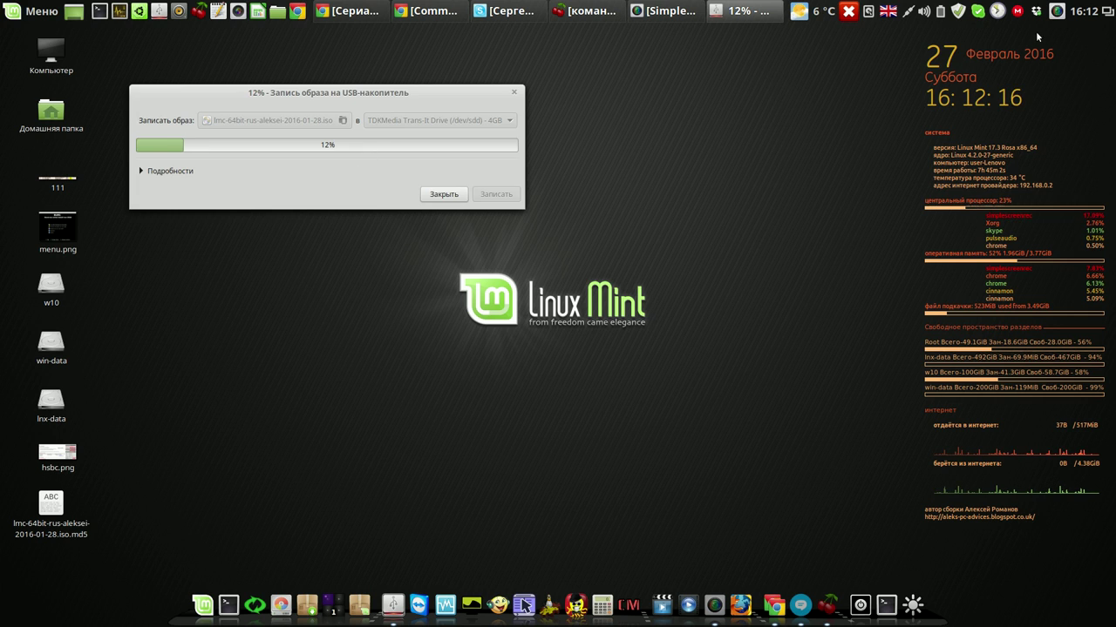
pyautogui.click(1057, 13)
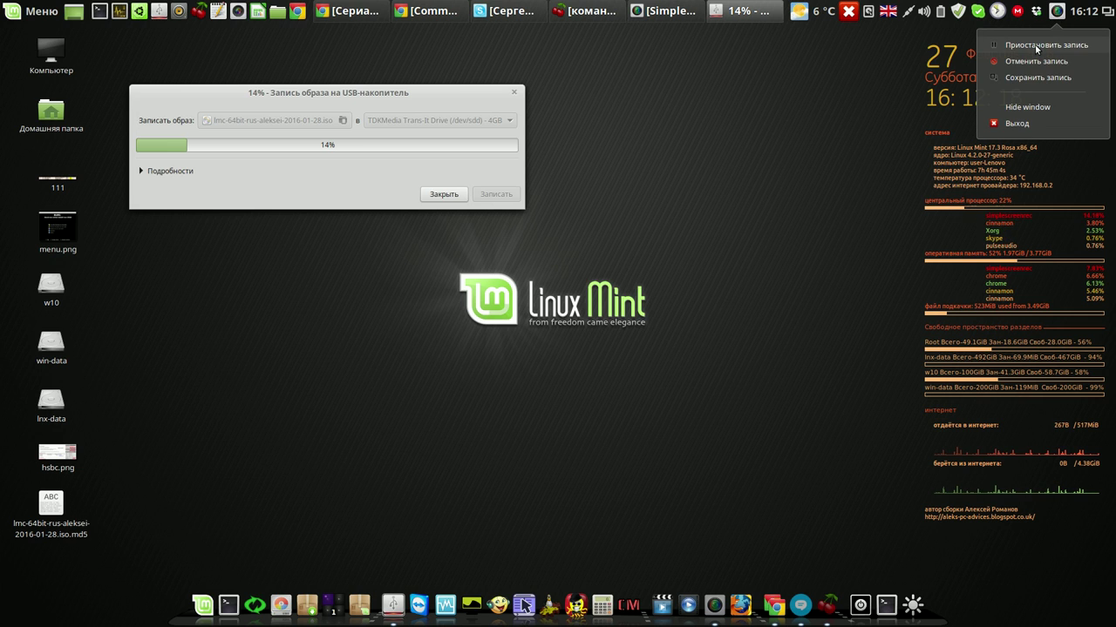
pyautogui.click(1035, 50)
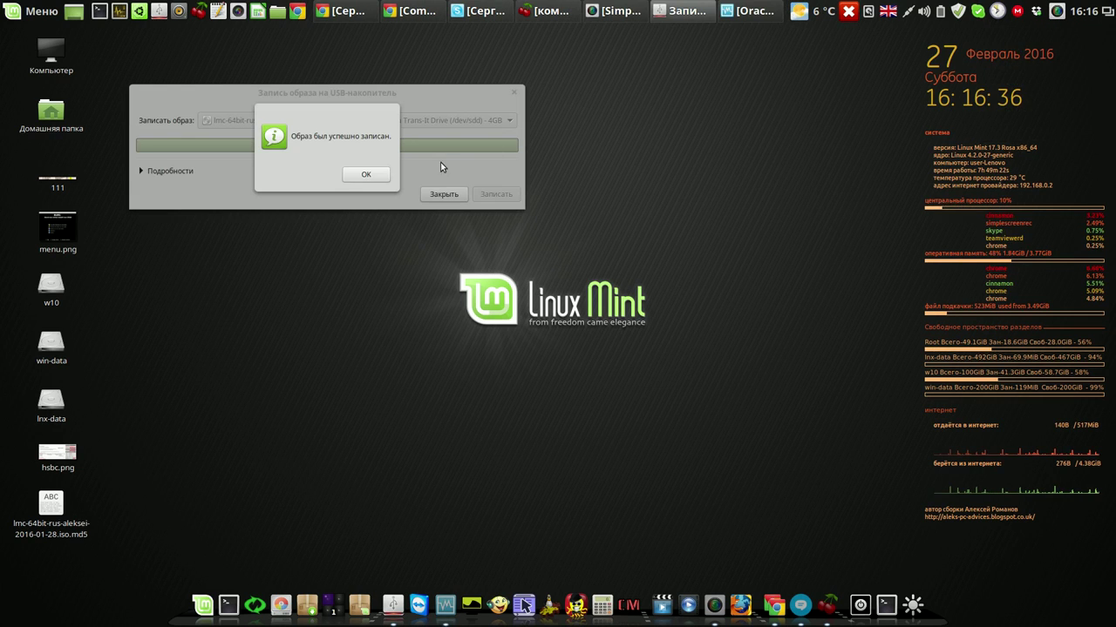
pyautogui.click(386, 177)
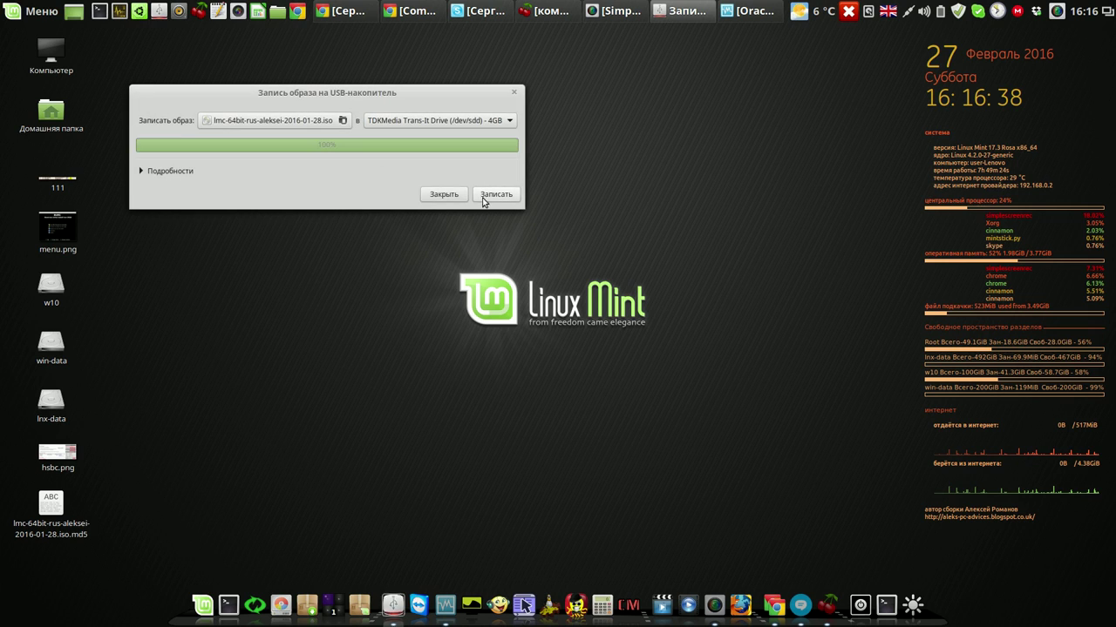
pyautogui.click(452, 195)
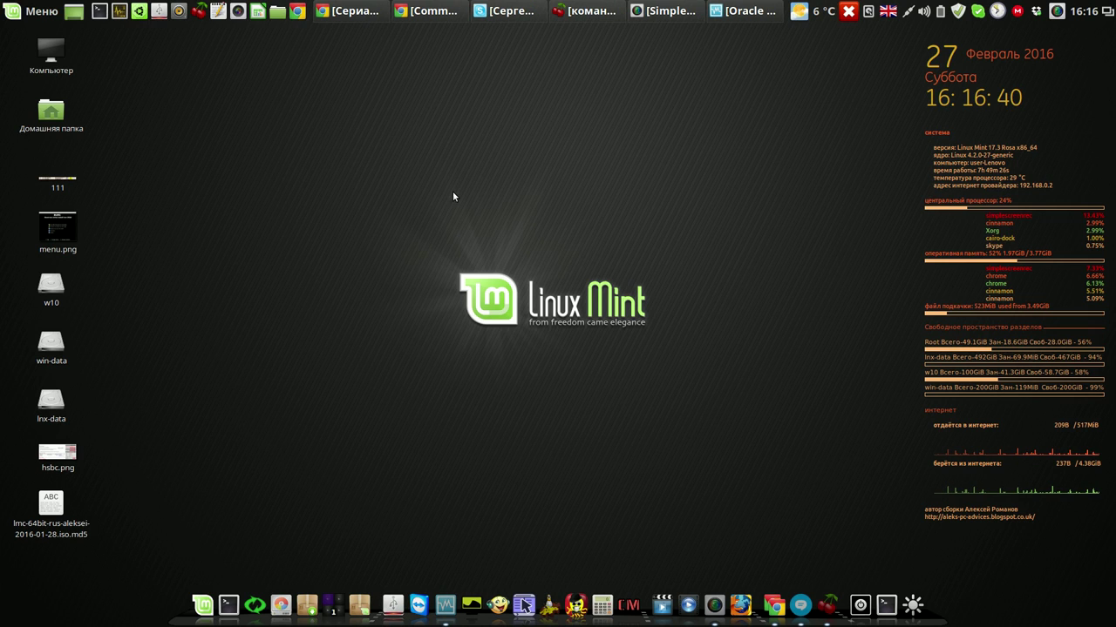
# Step: Boot the lmc virtual machine into Systemback Live, then close VirtualBox Manager
pyautogui.click(739, 12)
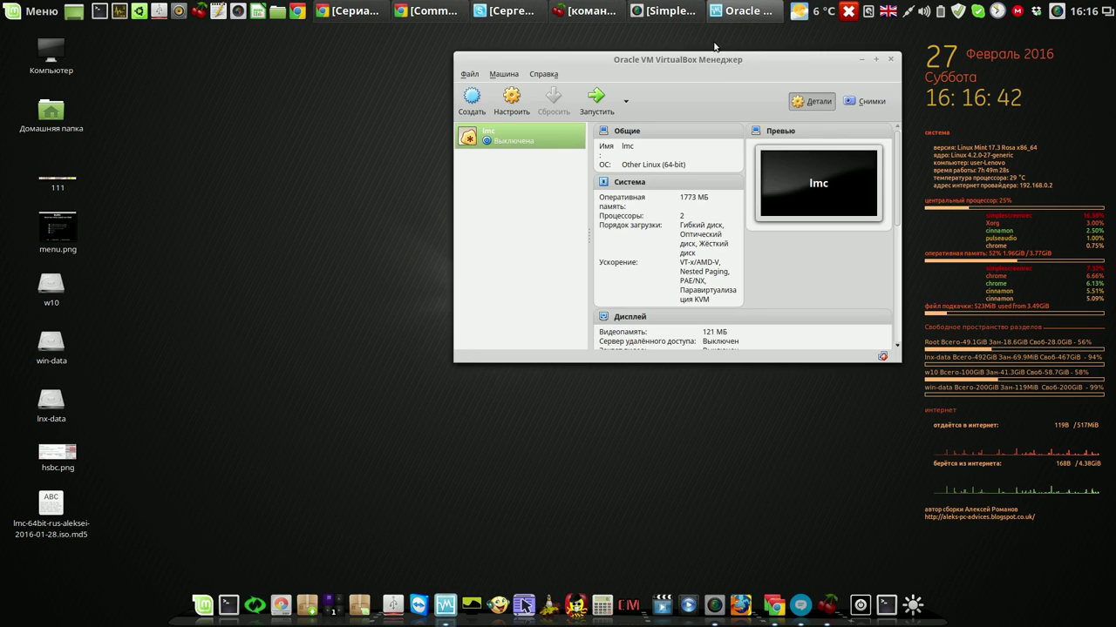
pyautogui.moveTo(613, 70); pyautogui.dragTo(322, 73)
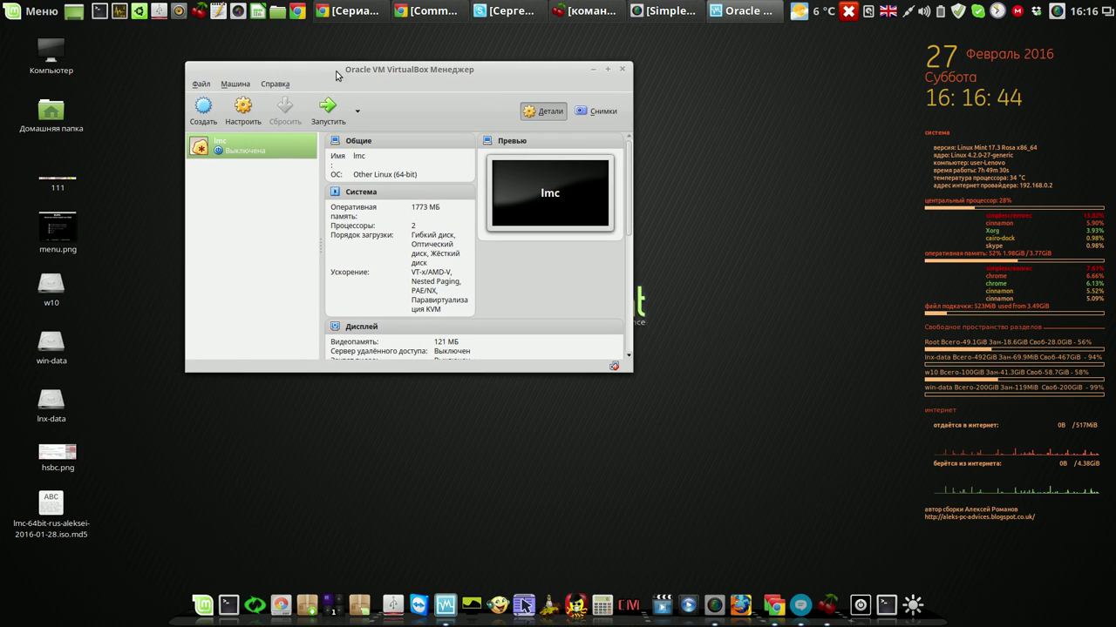
pyautogui.click(327, 114)
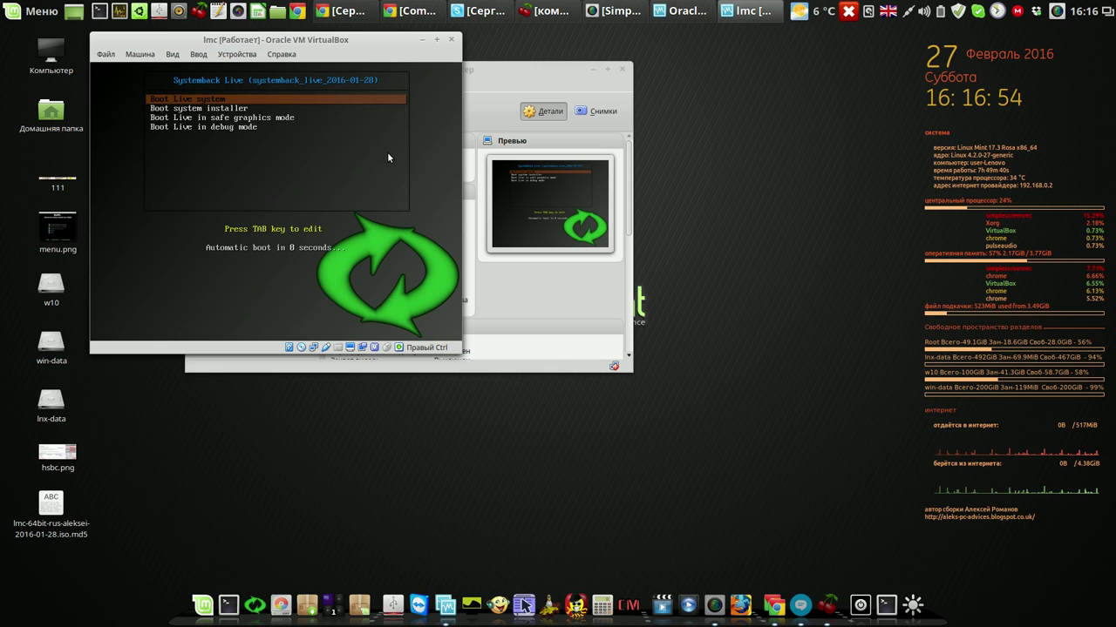
pyautogui.press('Return')
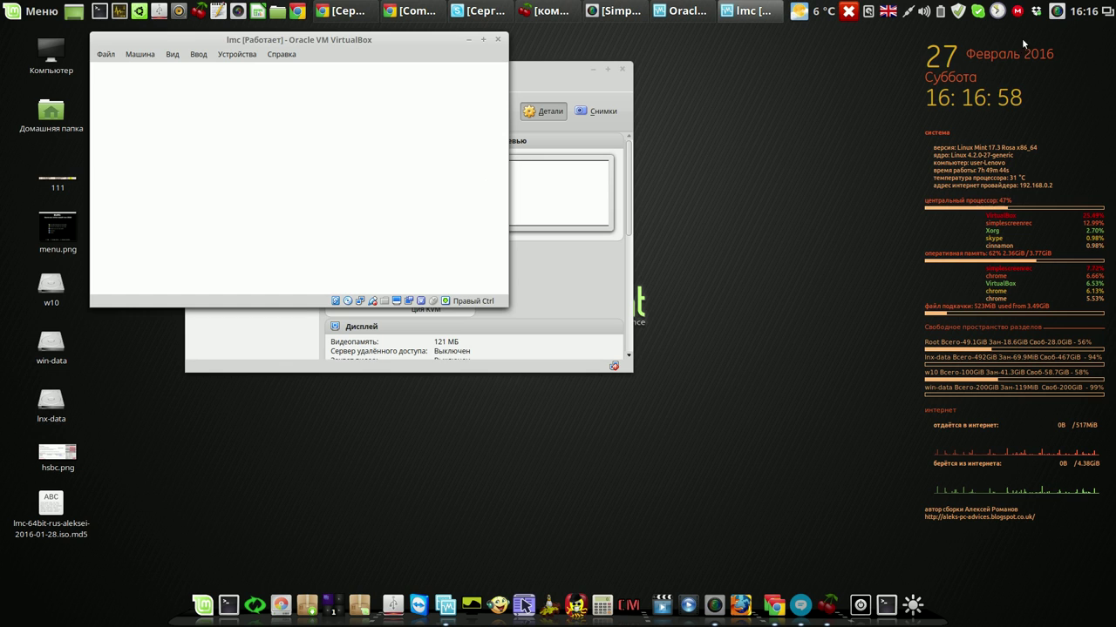
pyautogui.click(1056, 12)
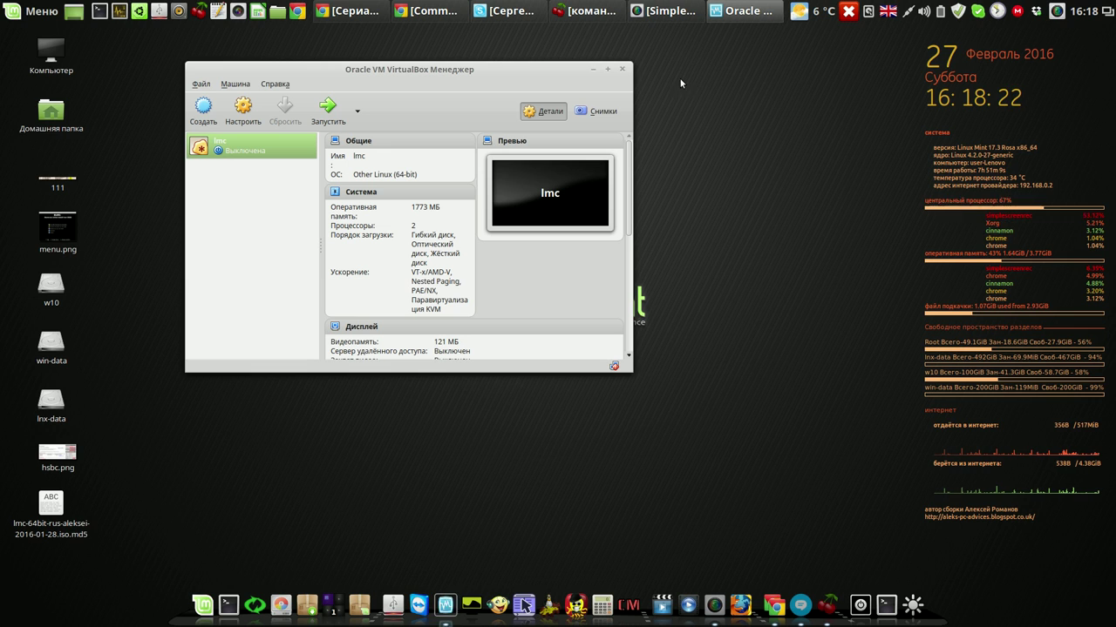
pyautogui.click(621, 69)
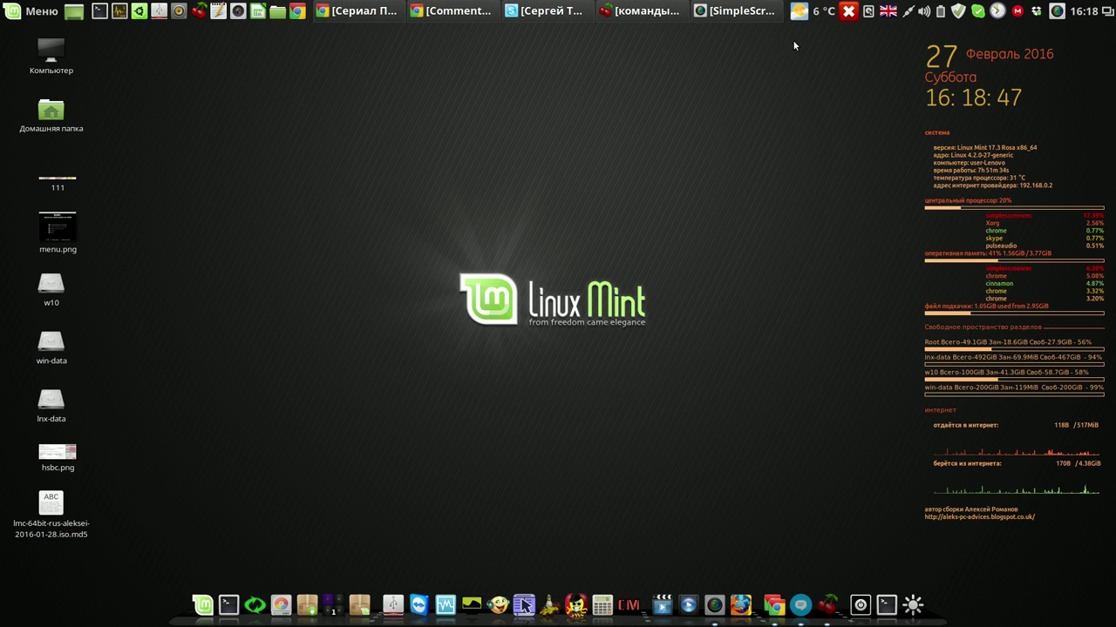
pyautogui.click(1057, 12)
# Step: Launch GParted and authorize it with the account password
pyautogui.click(1046, 44)
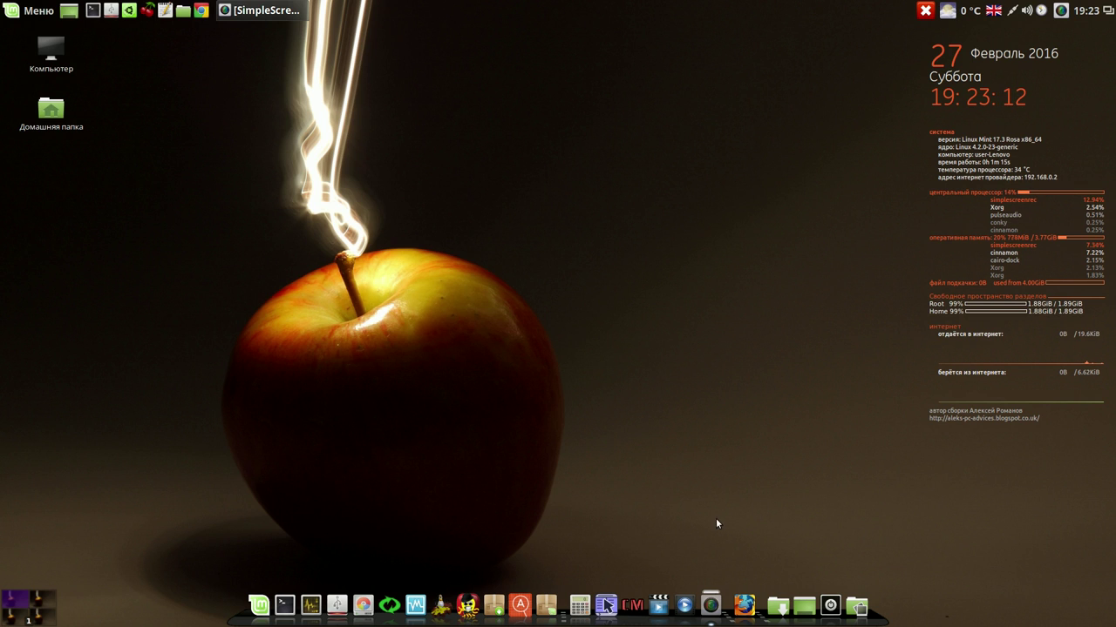
pyautogui.click(364, 599)
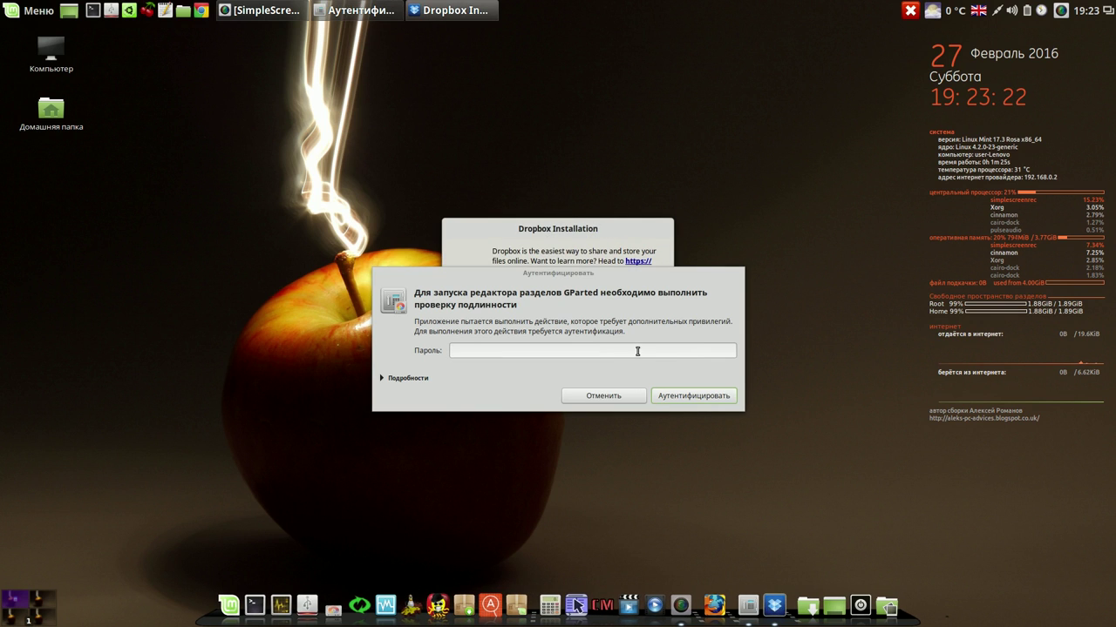
pyautogui.write('****')
pyautogui.press('Return')
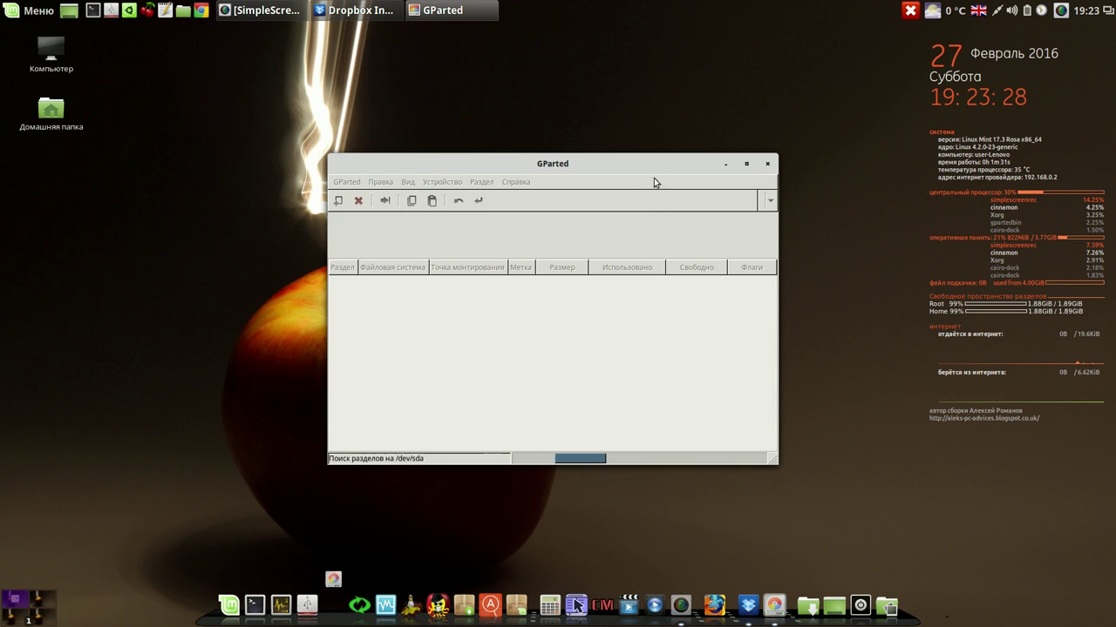
# Step: Dismiss the Dropbox installation prompt and ignore the /dev/sdb libparted error
pyautogui.click(355, 12)
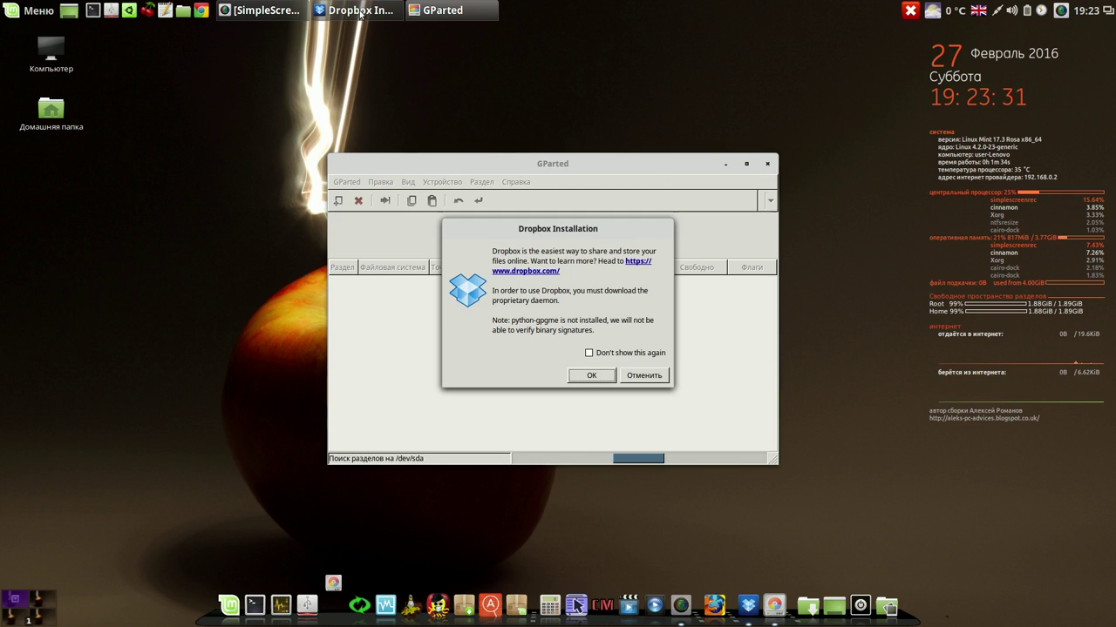
pyautogui.click(643, 376)
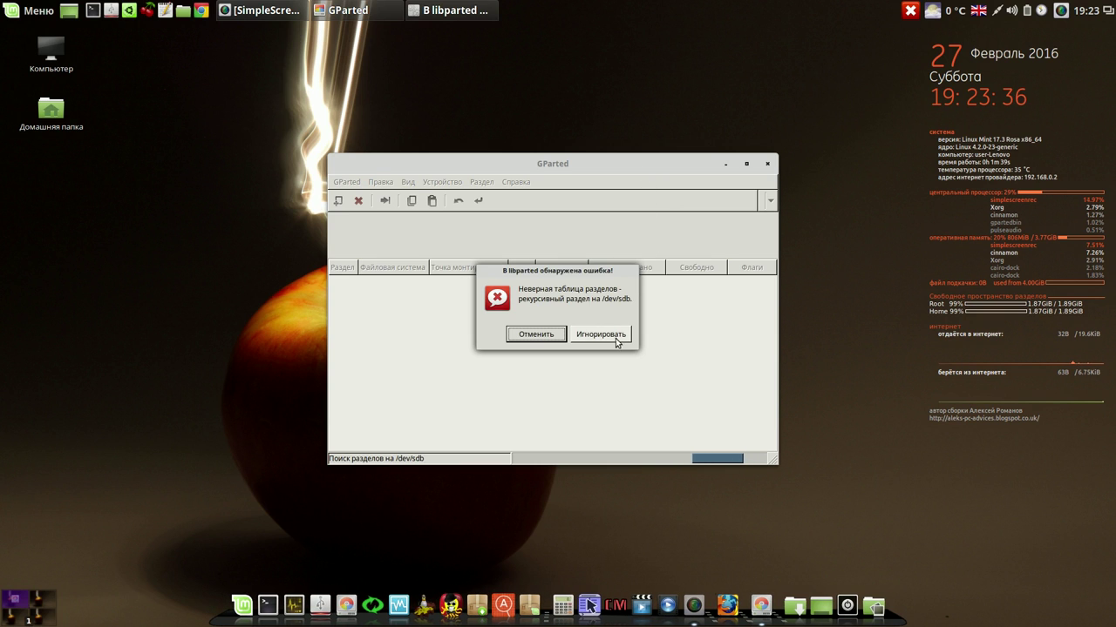
pyautogui.click(616, 336)
pyautogui.moveTo(638, 162); pyautogui.dragTo(558, 88)
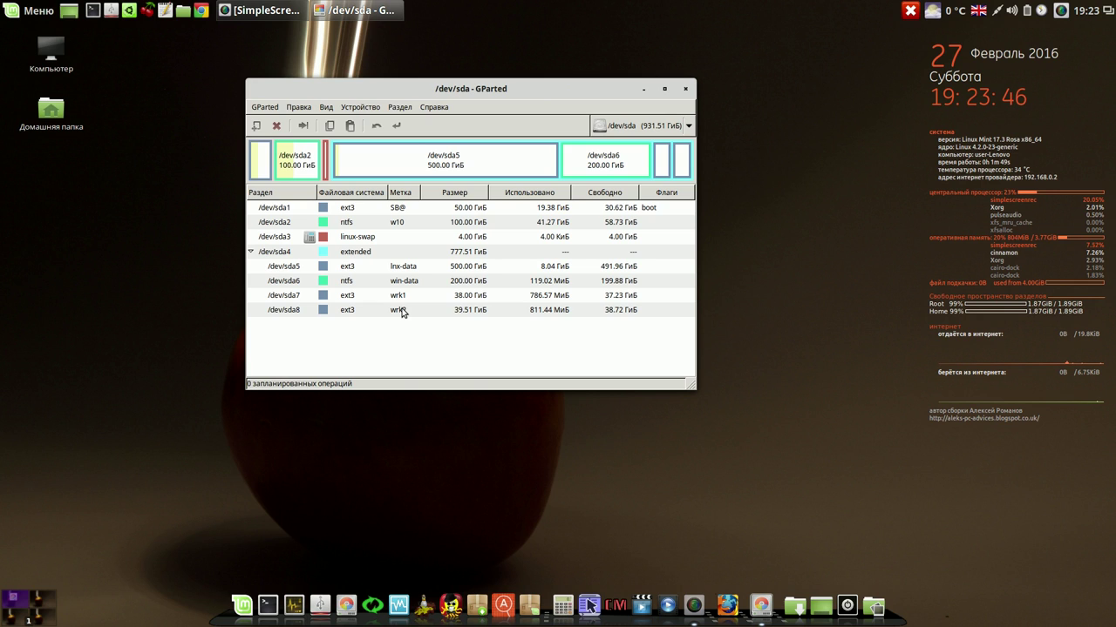
# Step: Delete the 38 GiB ext3 partition /dev/sda7 (wrk1) and apply, ignoring the /dev/sdb error
pyautogui.click(535, 310)
pyautogui.press('Up')
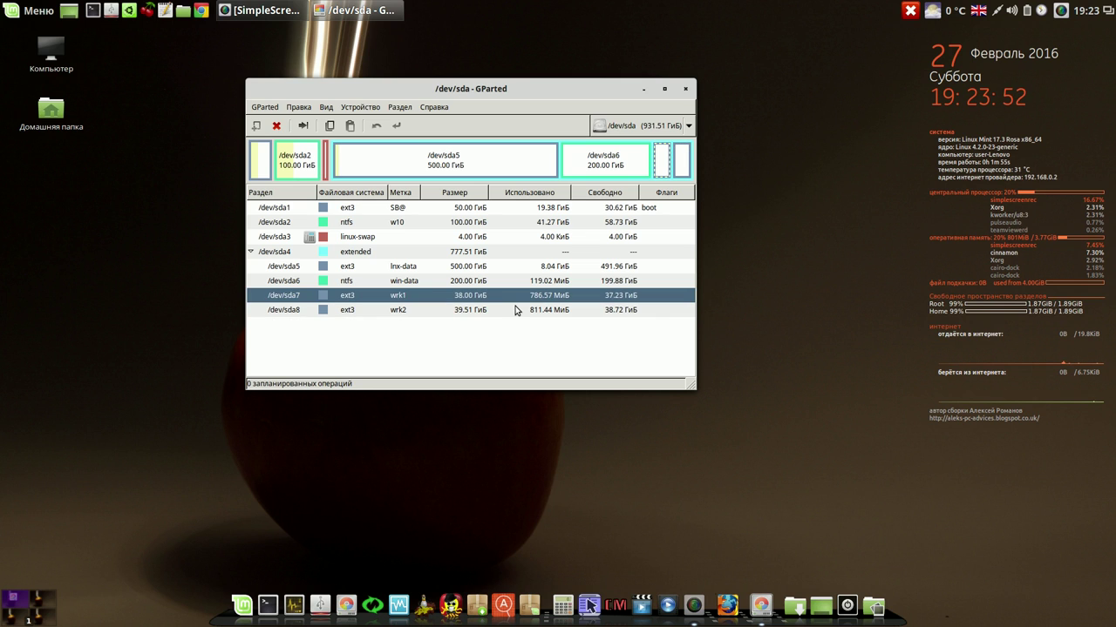
pyautogui.click(277, 125)
pyautogui.click(396, 126)
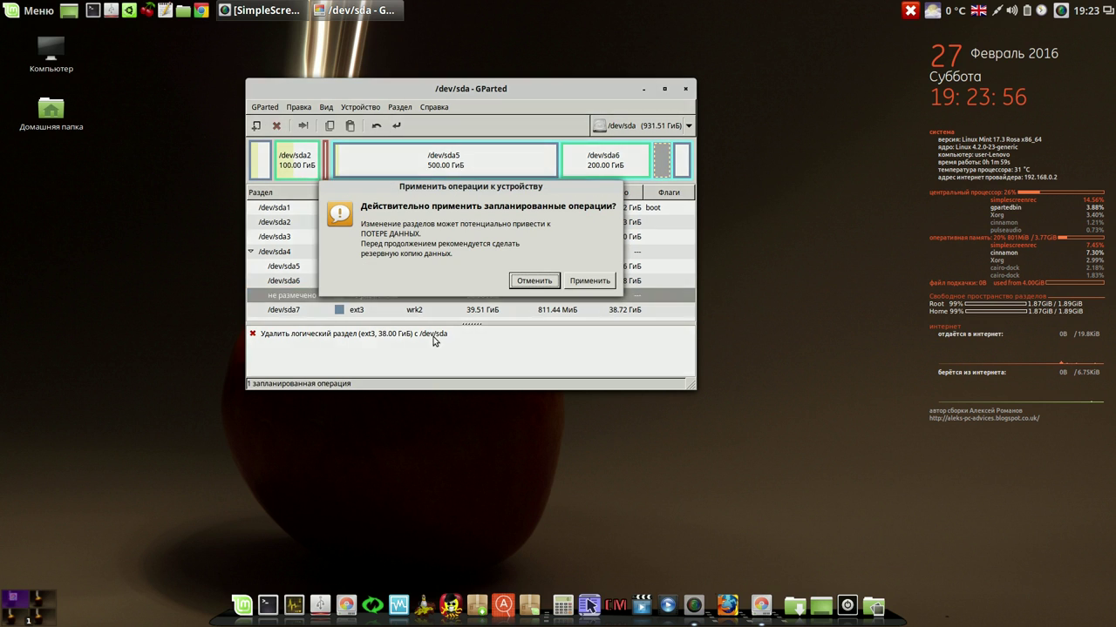
pyautogui.click(590, 281)
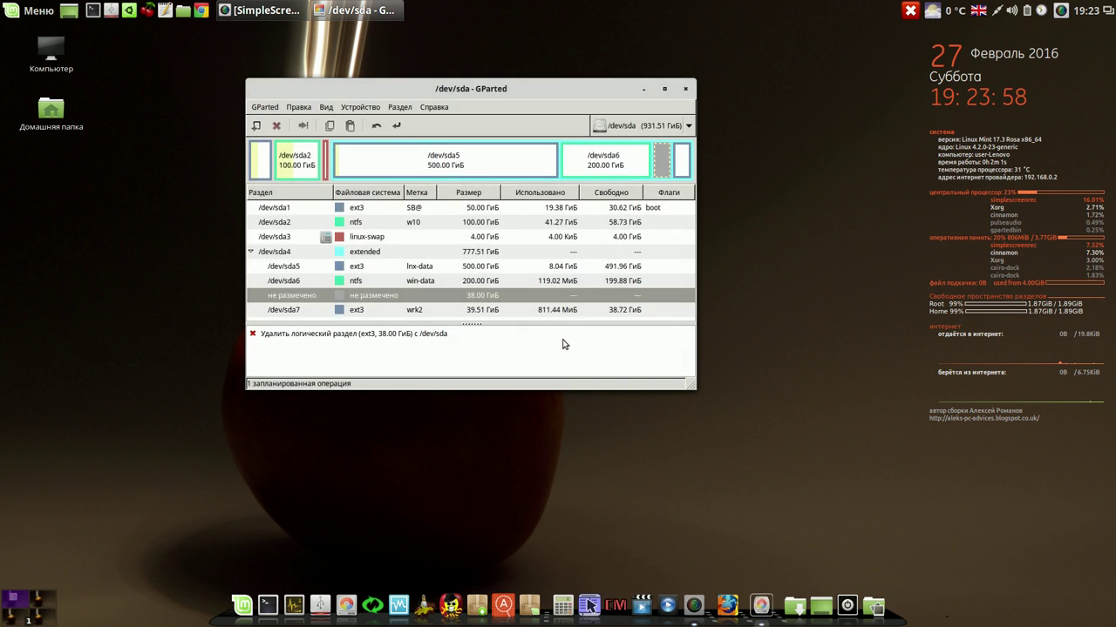
pyautogui.click(620, 311)
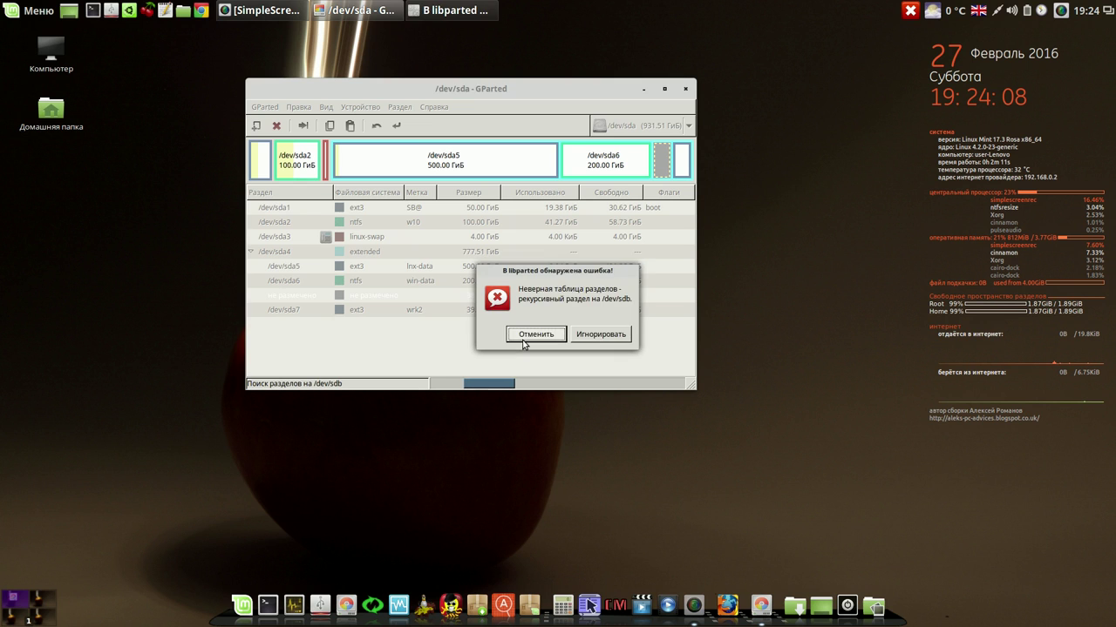
pyautogui.click(601, 335)
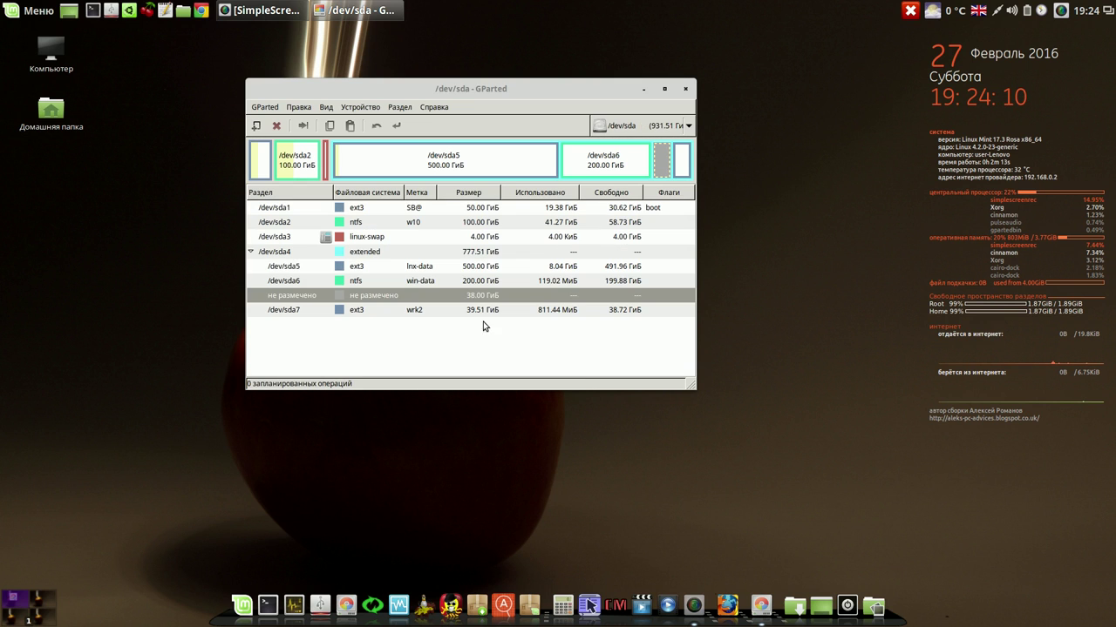
# Step: Queue a new 23000 MiB ext3 partition in the unallocated space and apply it
pyautogui.rightClick(462, 298)
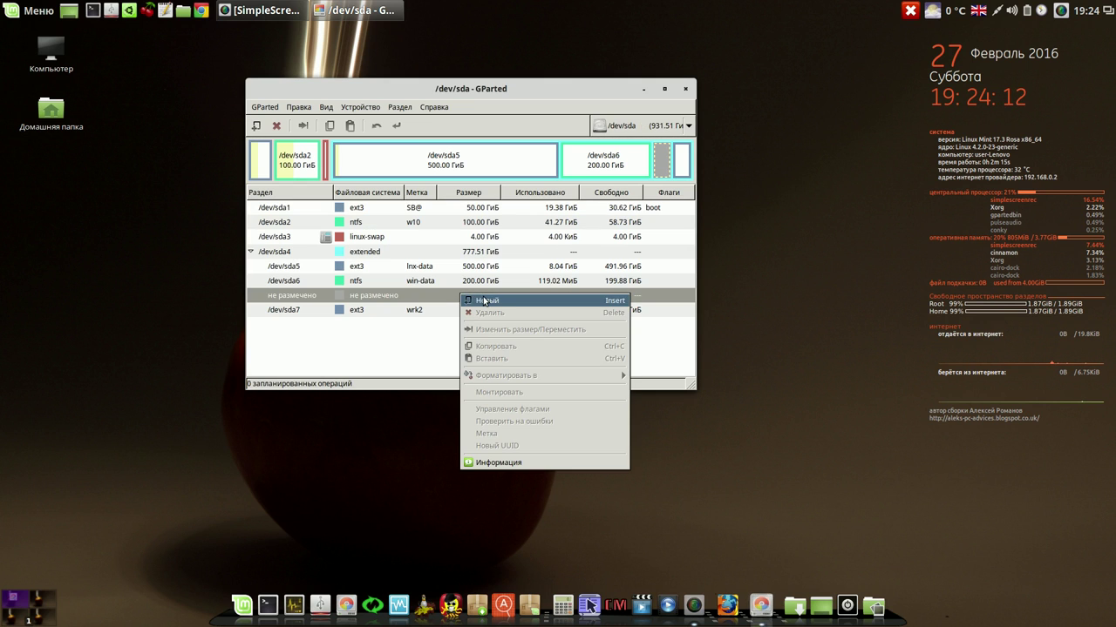
pyautogui.click(482, 299)
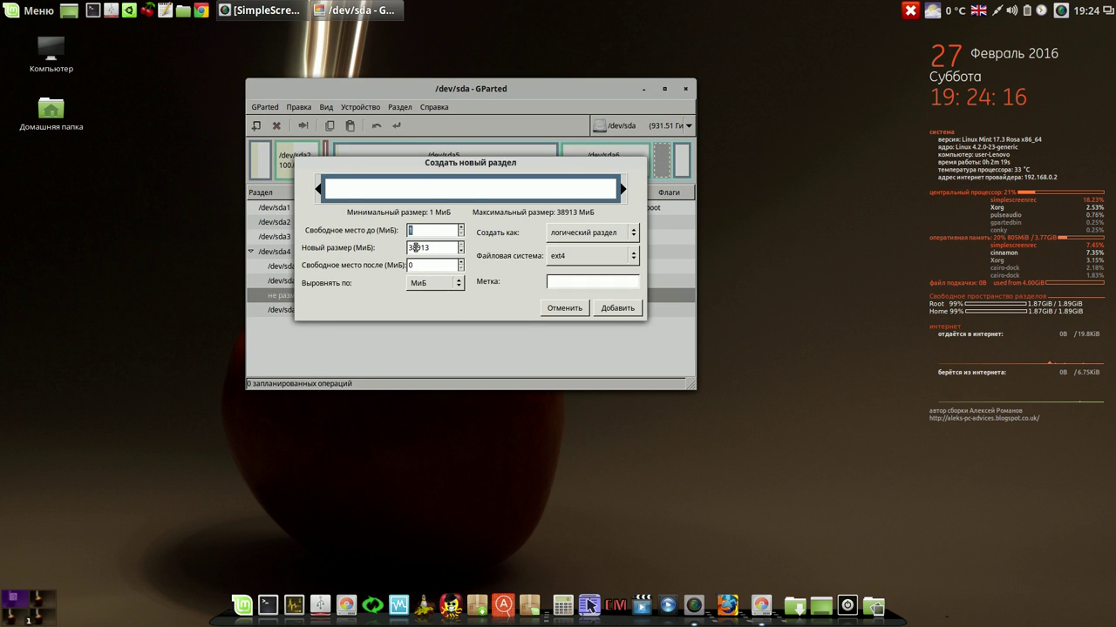
pyautogui.doubleClick(431, 247)
pyautogui.write('23000')
pyautogui.click(445, 265)
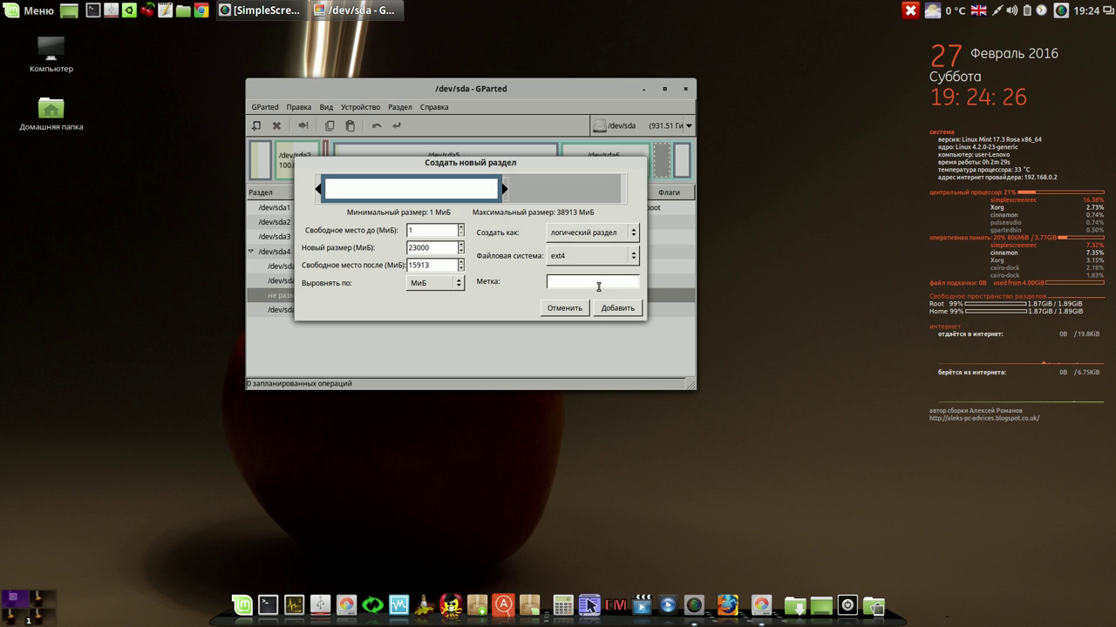
pyautogui.click(634, 255)
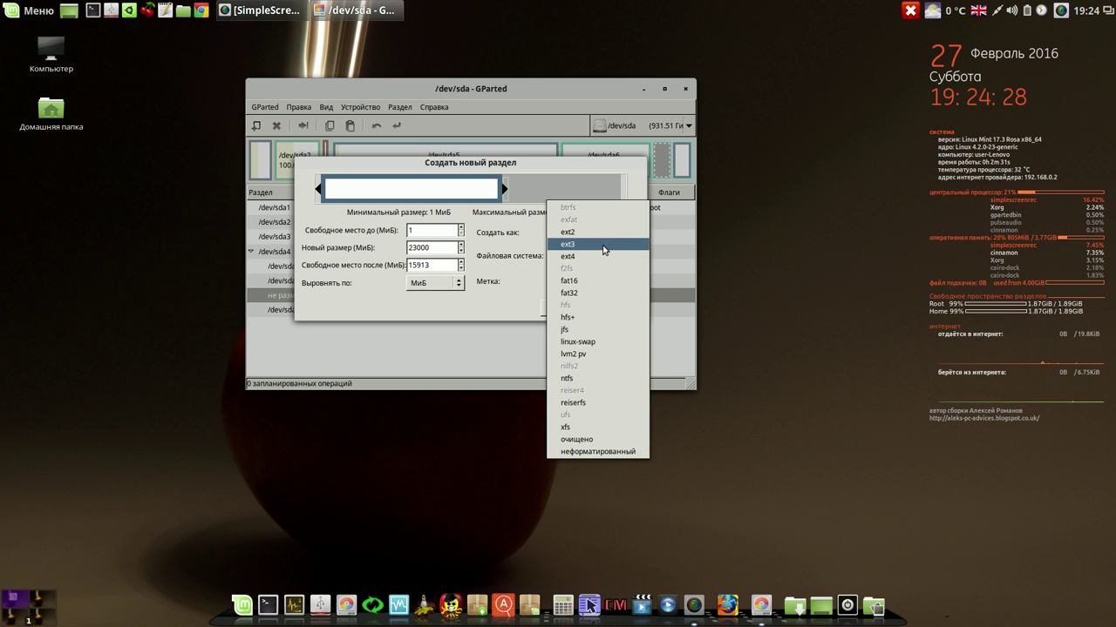
pyautogui.click(630, 244)
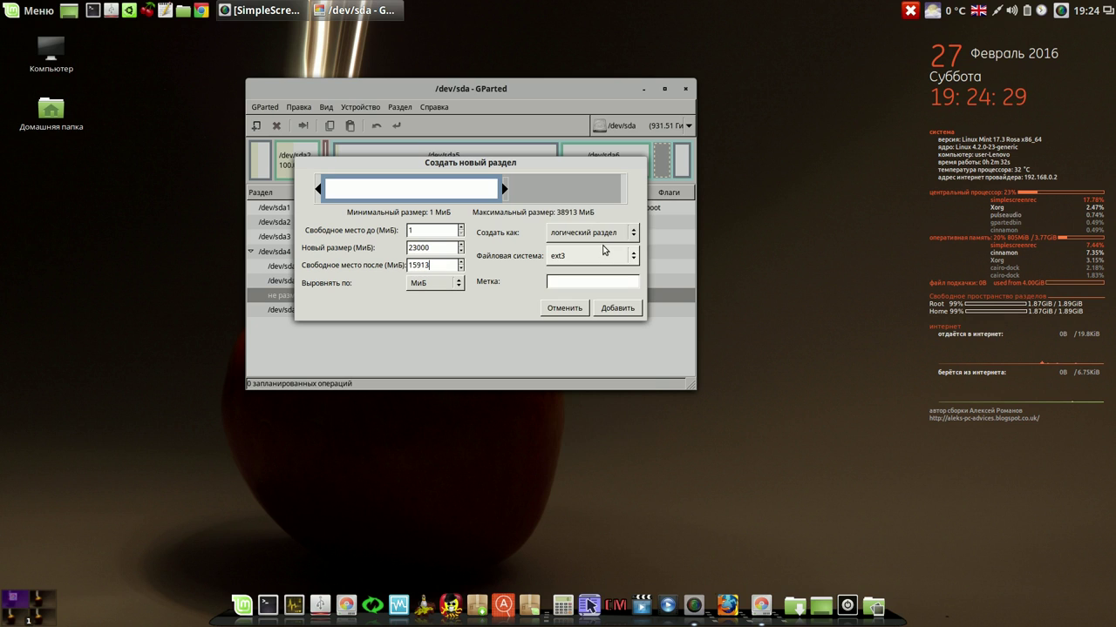
pyautogui.click(621, 309)
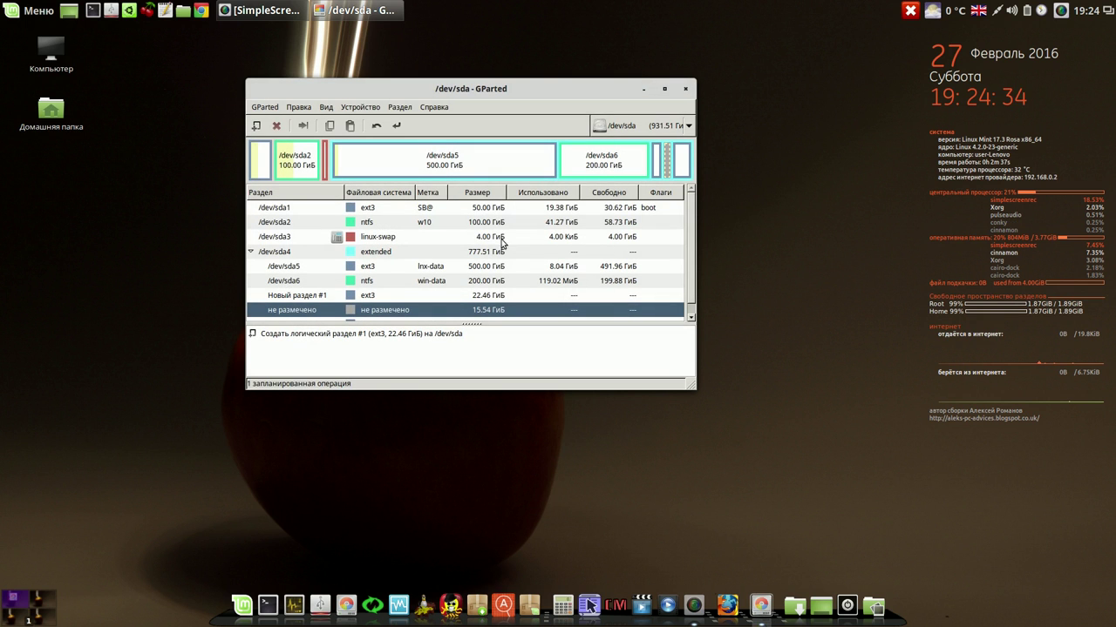
pyautogui.click(397, 127)
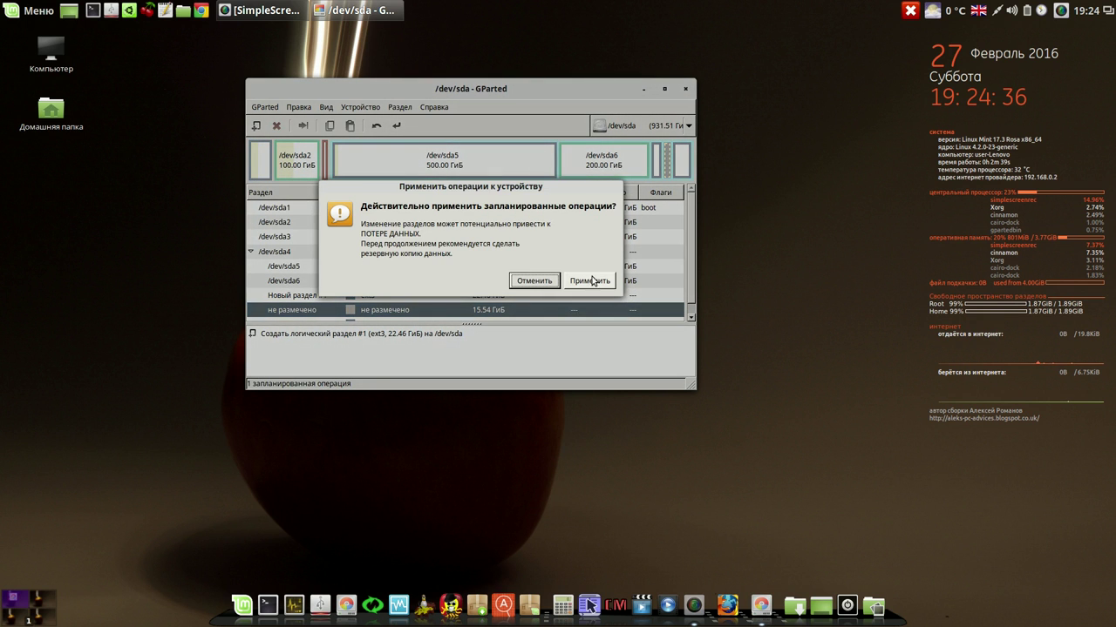
# Step: Commit the new /dev/sda8 partition to disk, ignore the libparted error, then close GParted
pyautogui.click(589, 282)
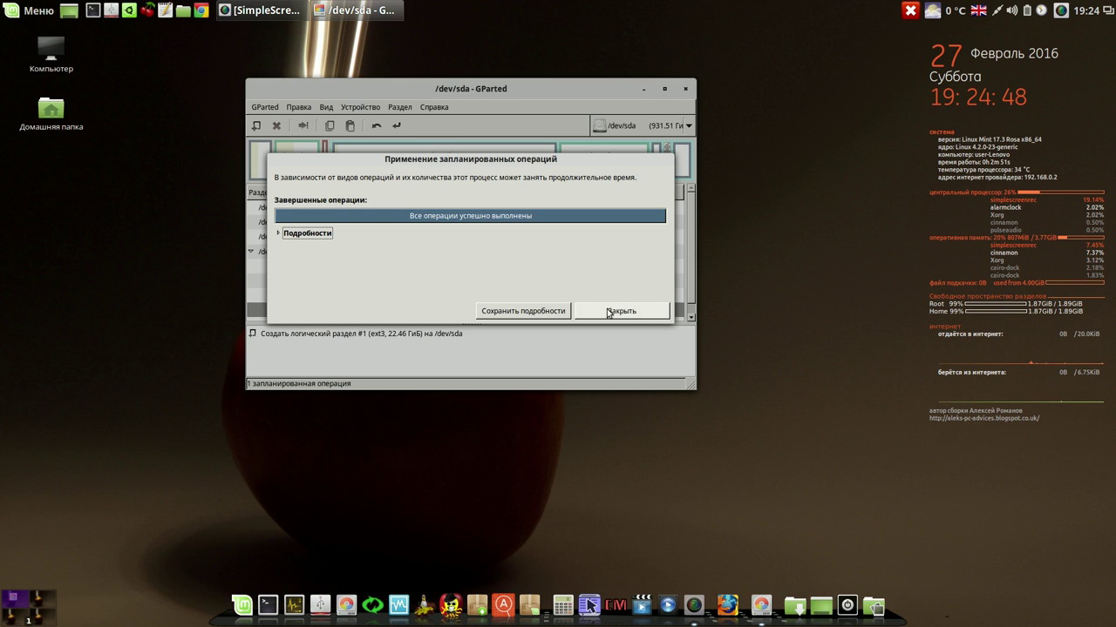
pyautogui.click(606, 309)
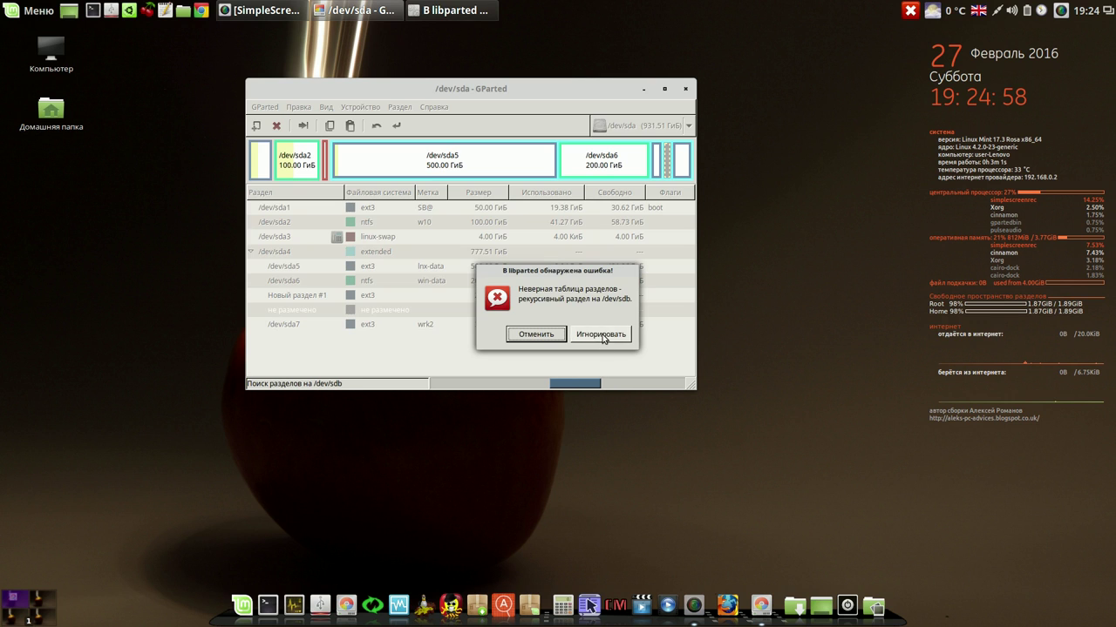
pyautogui.click(602, 334)
pyautogui.click(494, 297)
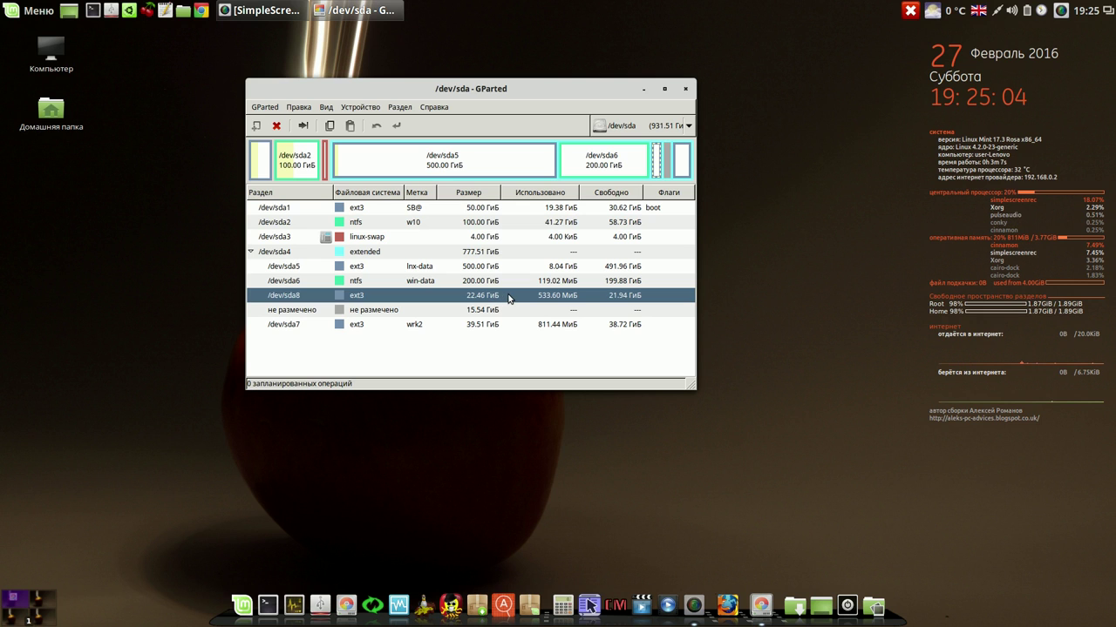
pyautogui.moveTo(553, 82); pyautogui.dragTo(659, 83)
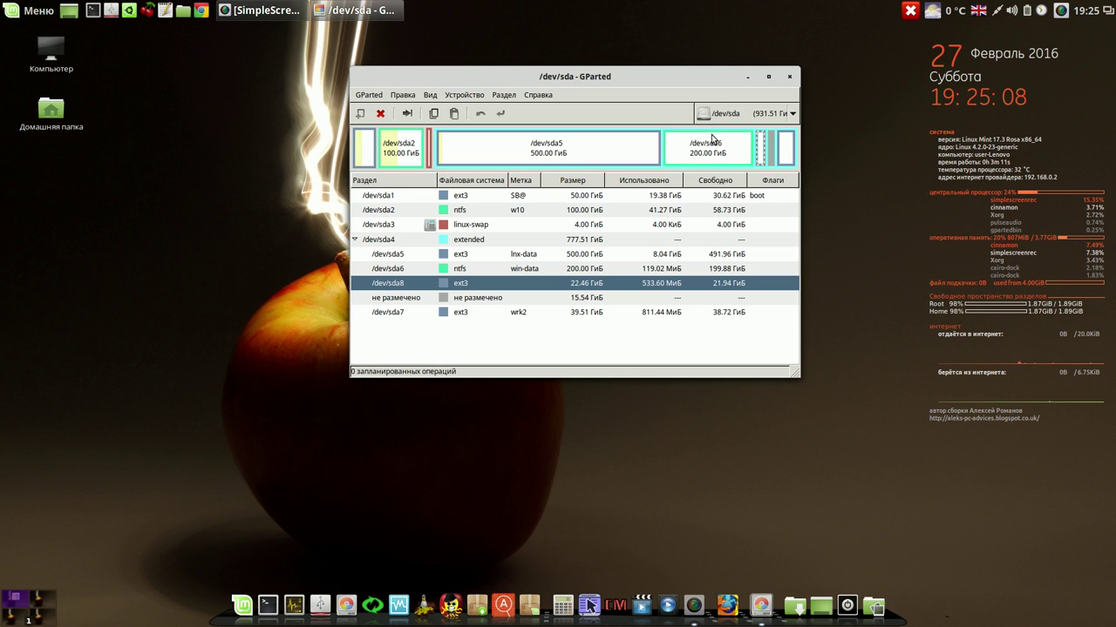
pyautogui.click(789, 77)
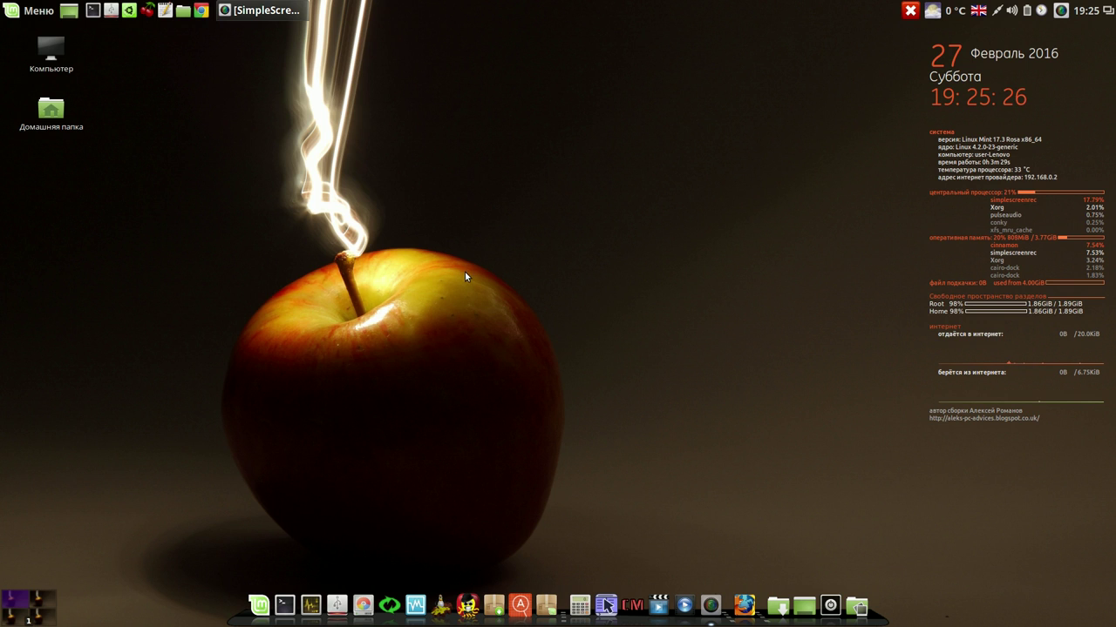
# Step: Launch Systemback from the dock and open its System install page
pyautogui.click(389, 605)
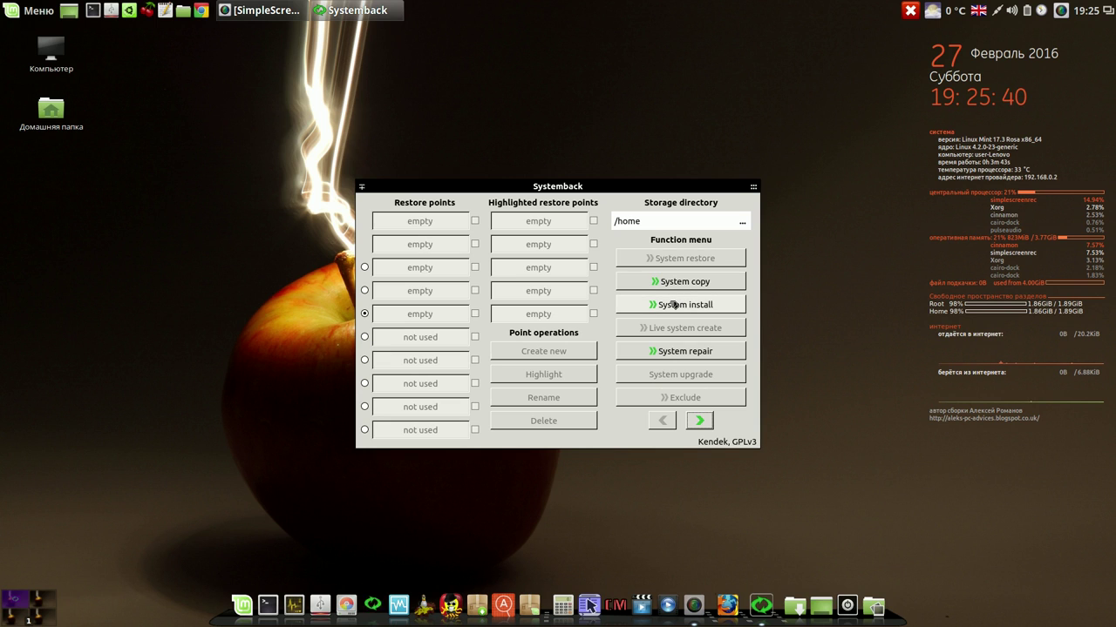
pyautogui.click(671, 307)
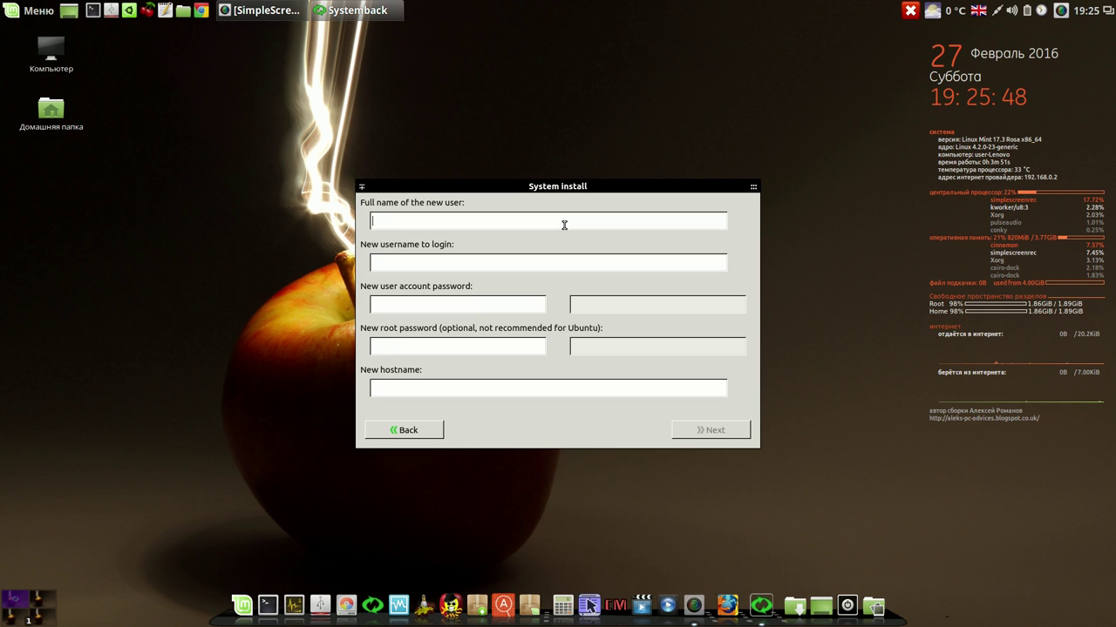
# Step: Fill in the new user's name, login, passwords and hostname, then go to partition settings
pyautogui.write('Sasha Pupkin')
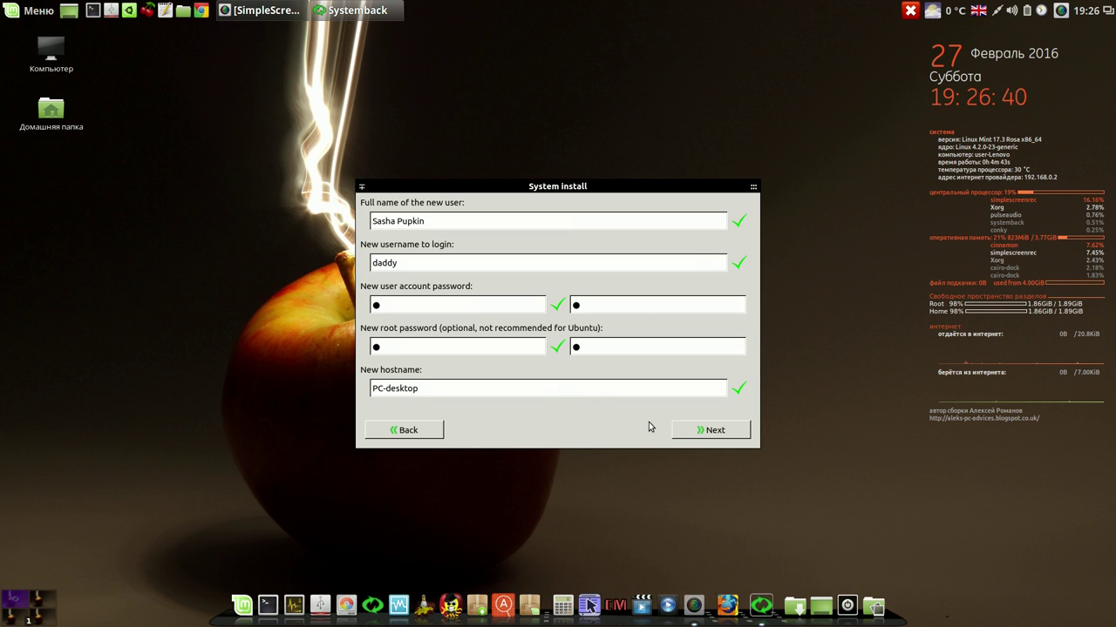
pyautogui.click(704, 430)
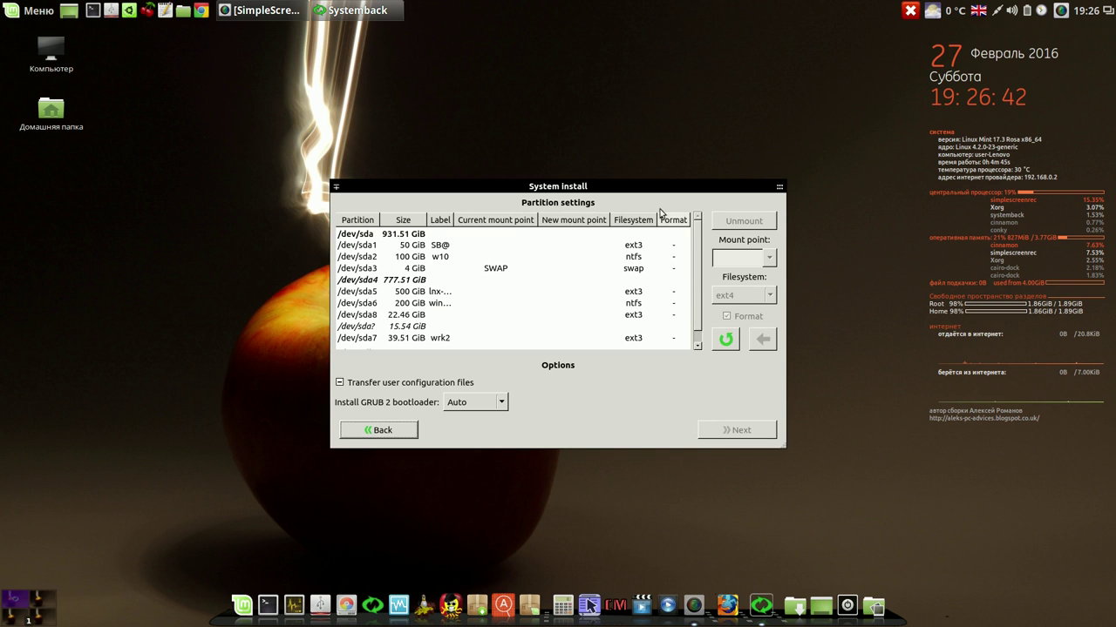
pyautogui.moveTo(667, 188); pyautogui.dragTo(572, 87)
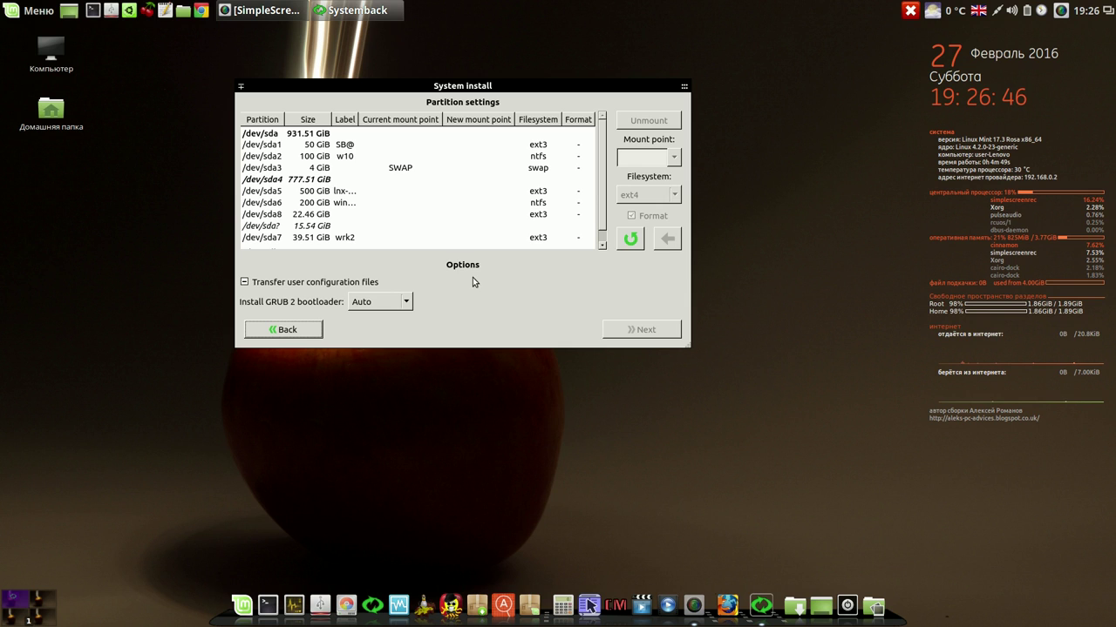
# Step: Set /dev/sda8 as the root (/) mount point, formatted as ext3
pyautogui.click(340, 214)
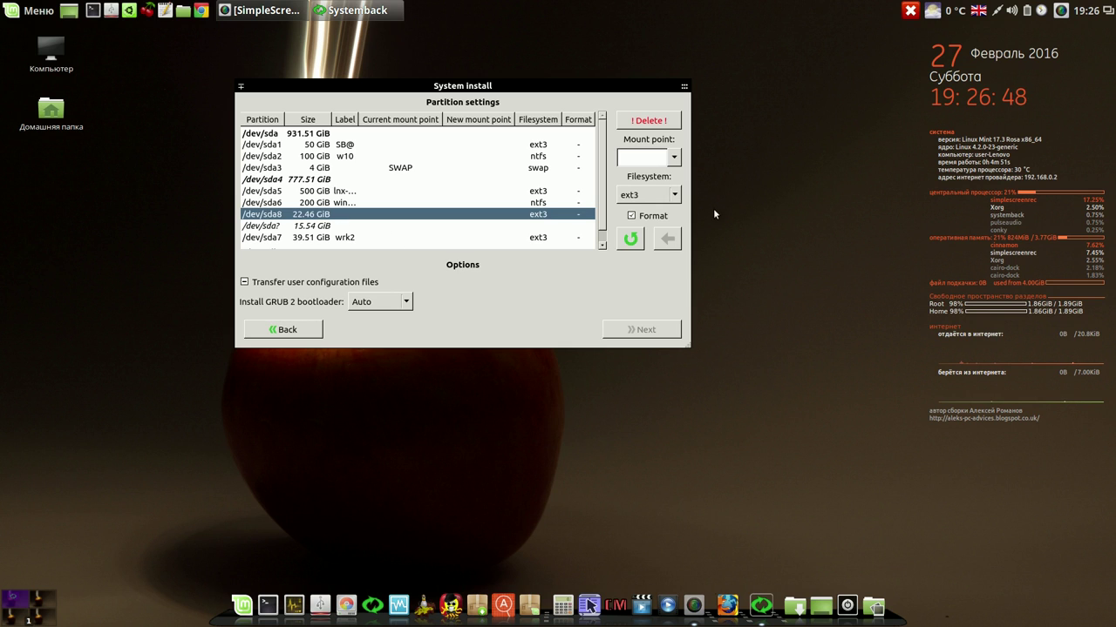
pyautogui.click(674, 158)
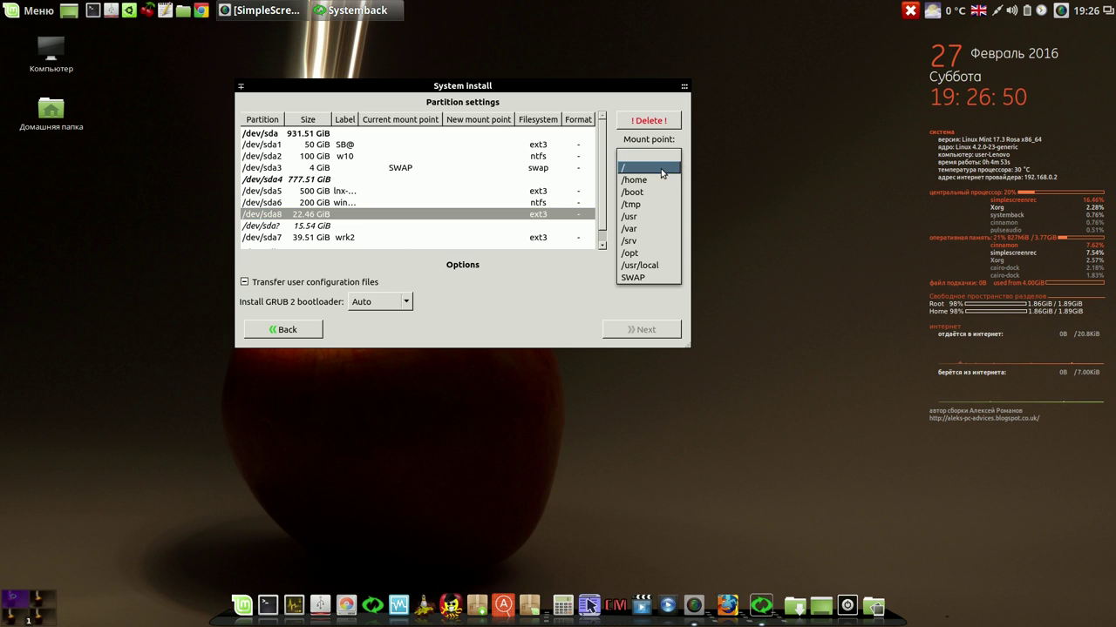
pyautogui.click(663, 169)
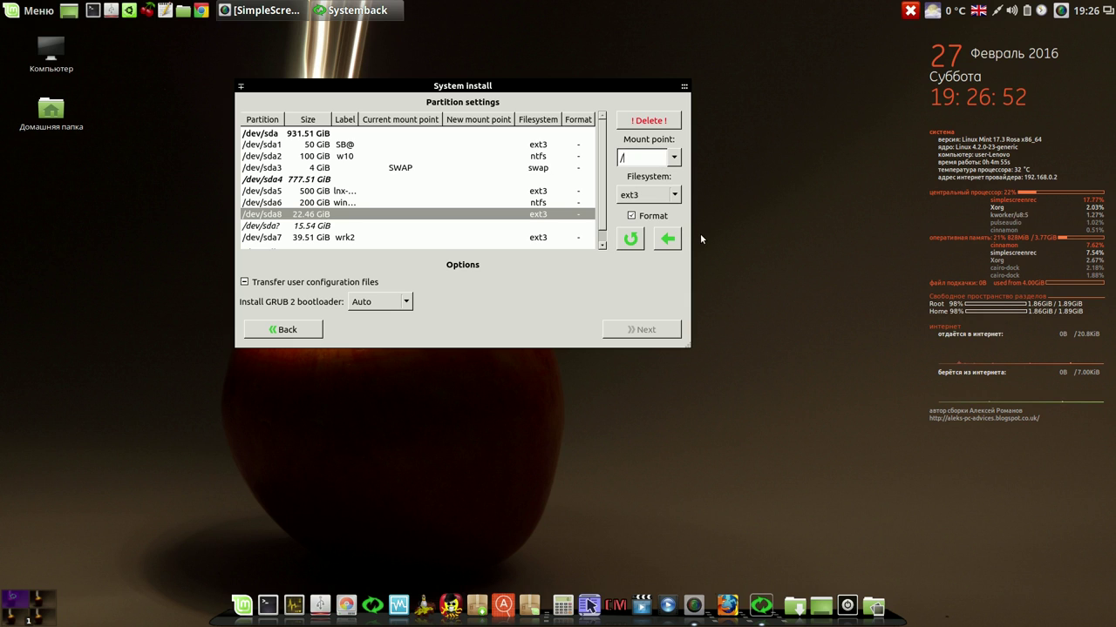
pyautogui.click(668, 239)
# Step: Set /dev/sda3 as the SWAP partition
pyautogui.click(426, 168)
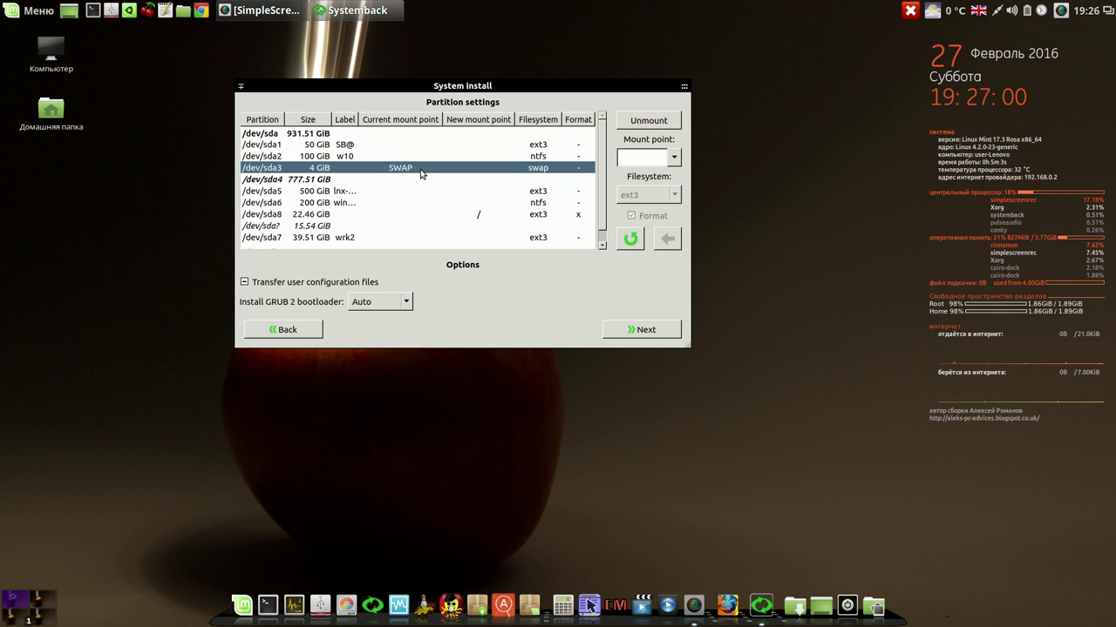
pyautogui.click(677, 158)
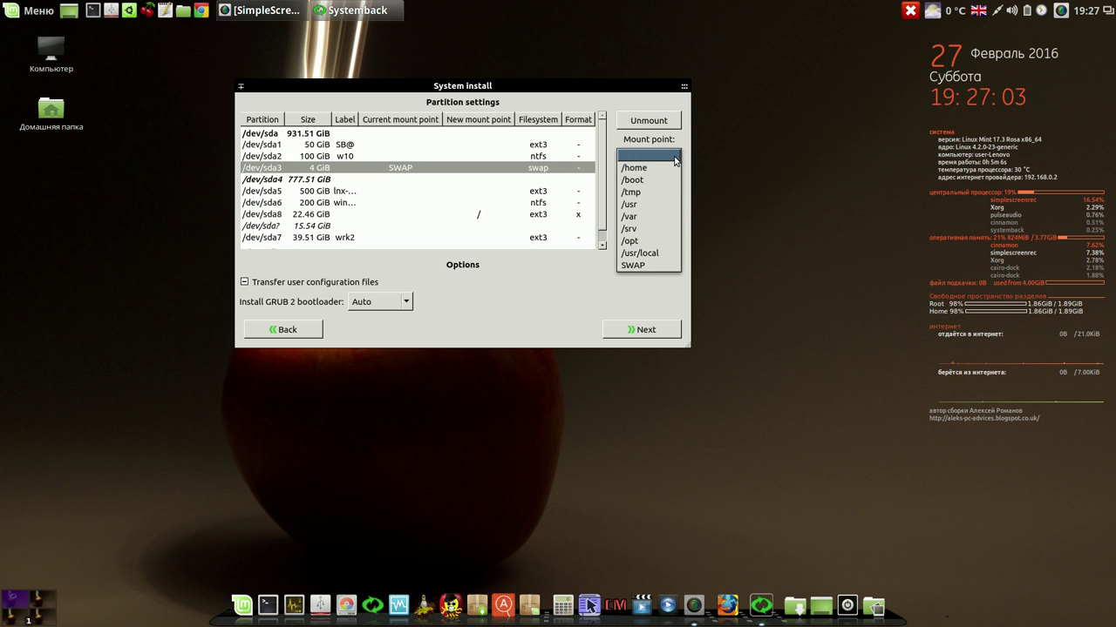
pyautogui.click(655, 262)
pyautogui.click(671, 239)
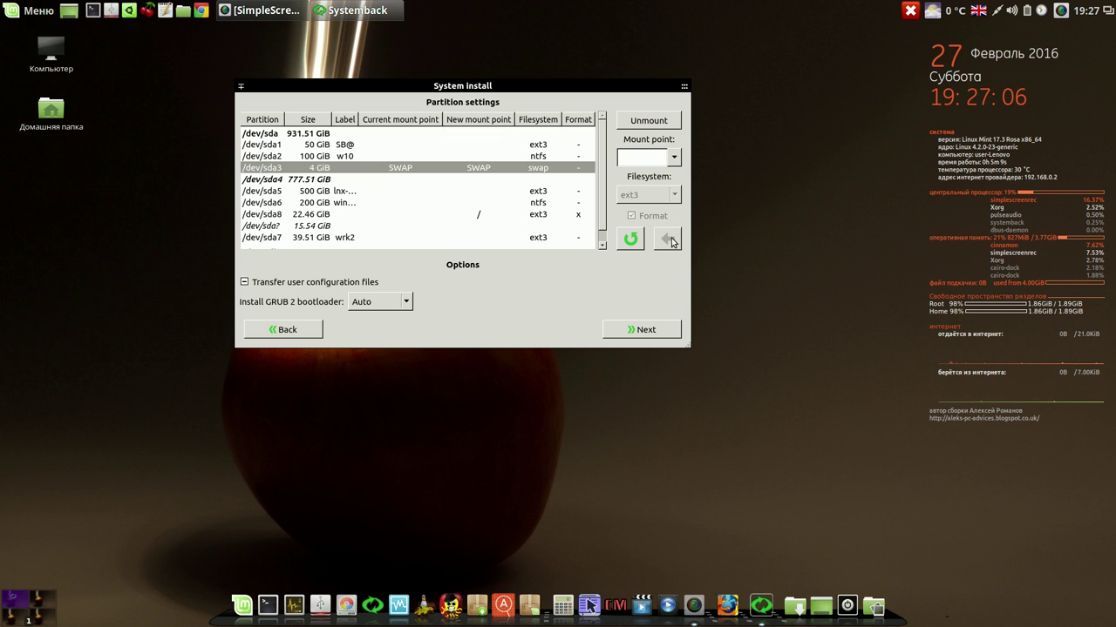
# Step: Start installing the system from the Live image onto the configured partitions
pyautogui.click(652, 331)
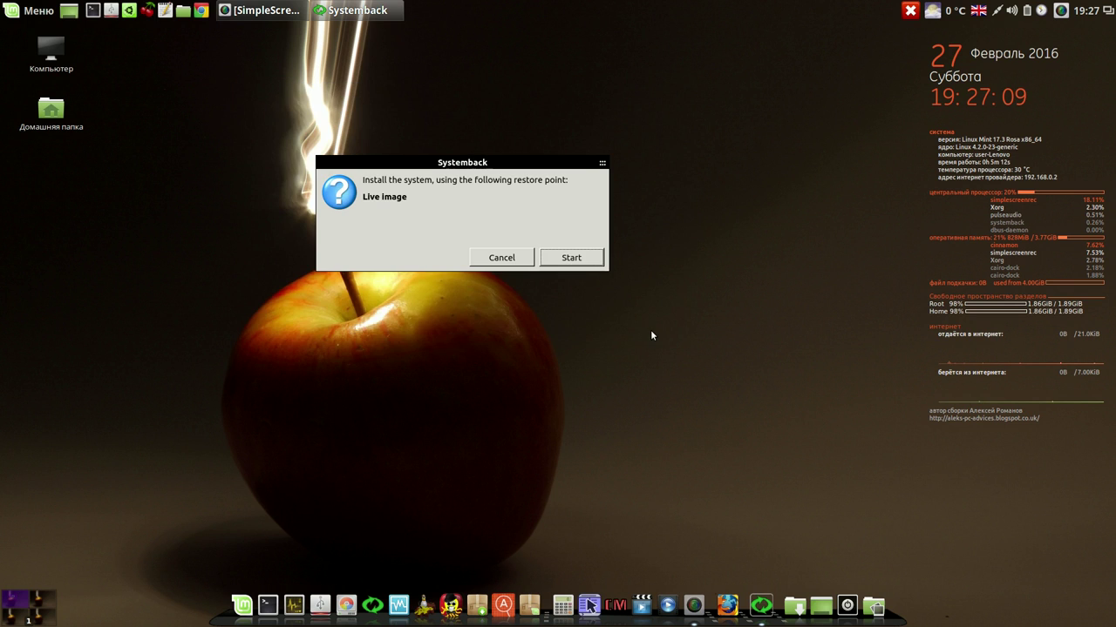
pyautogui.click(577, 258)
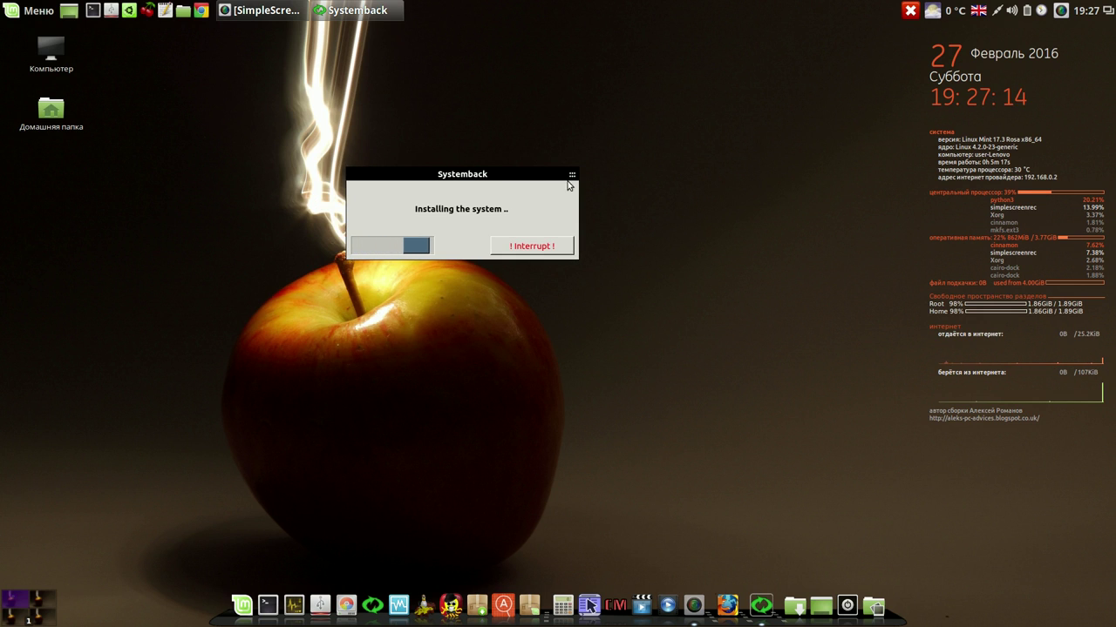
pyautogui.moveTo(545, 174); pyautogui.dragTo(834, 74)
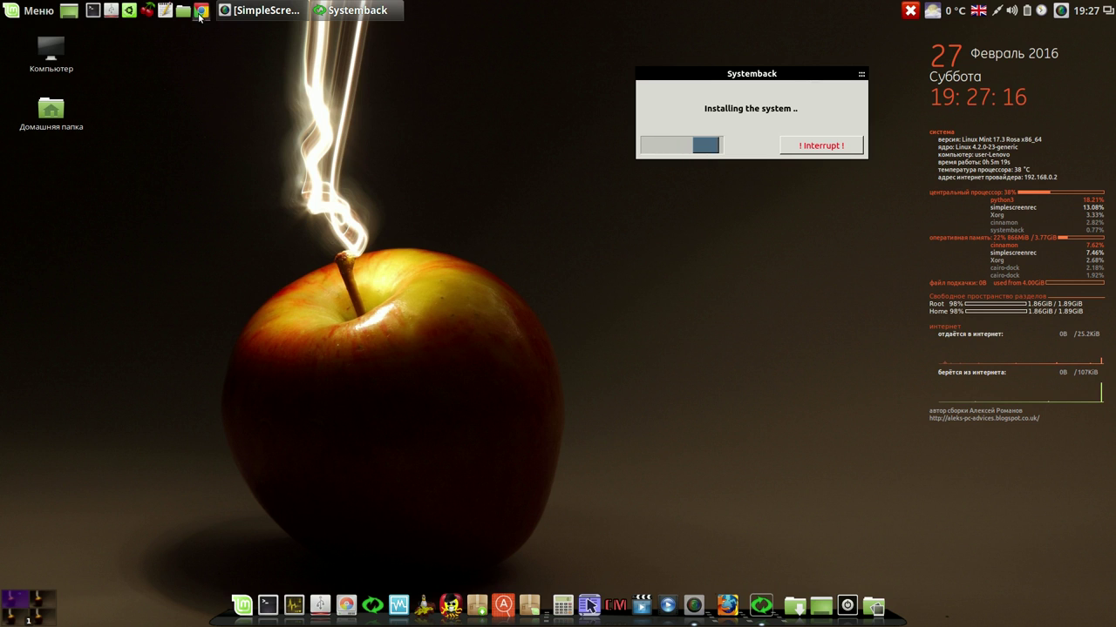
pyautogui.click(165, 14)
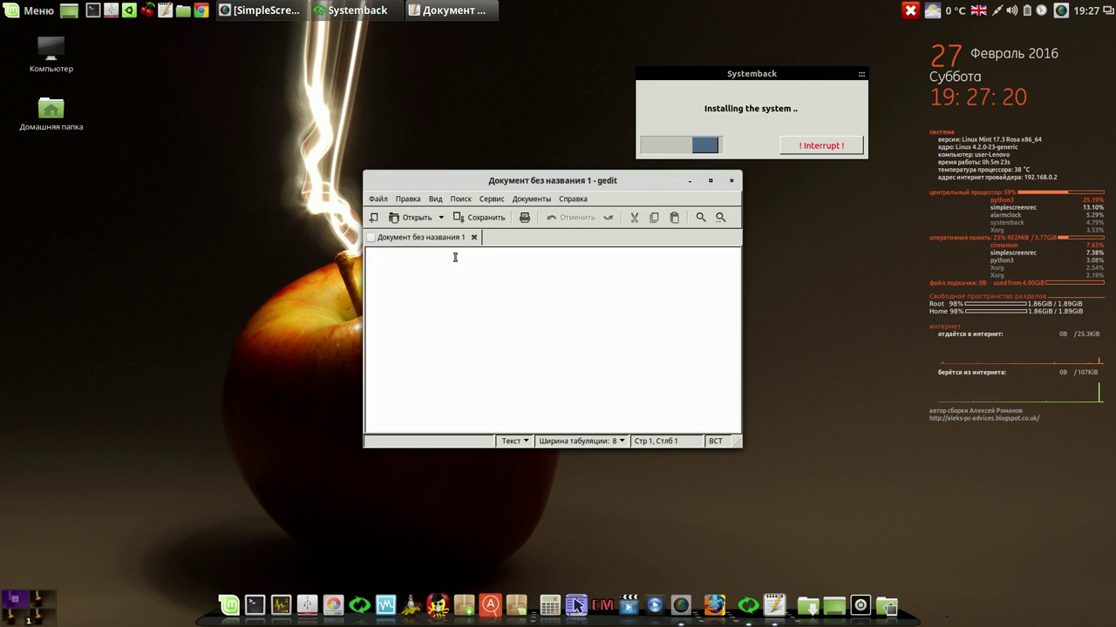
# Step: Note the start time 19-27-10 in gedit, dismiss Systemback's completion notice, and close gedit
pyautogui.write('19-2')
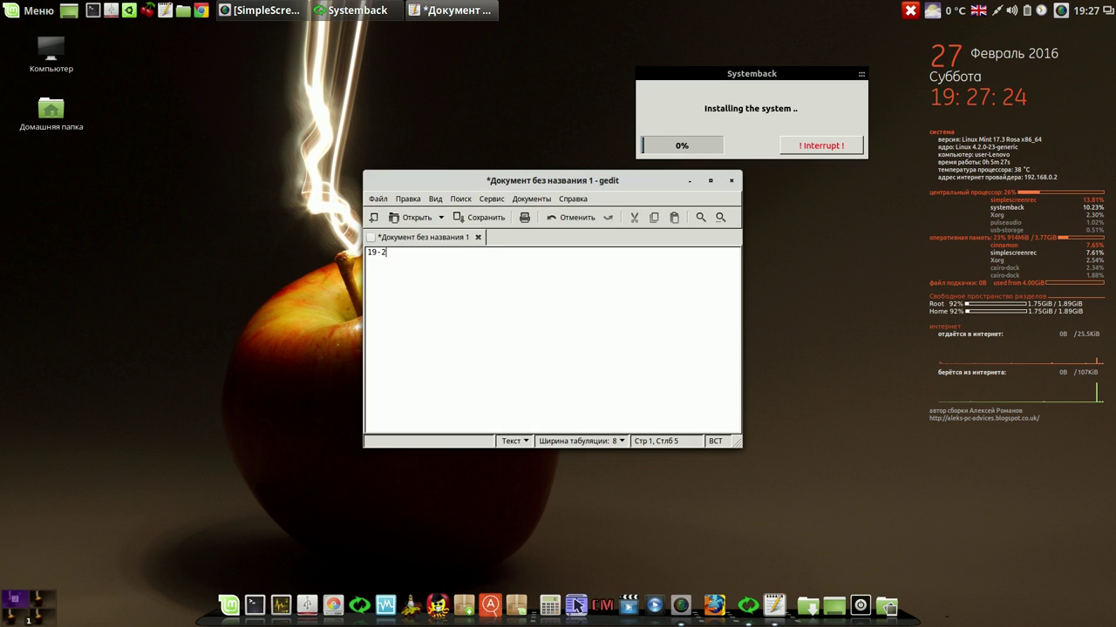
pyautogui.write('7-10')
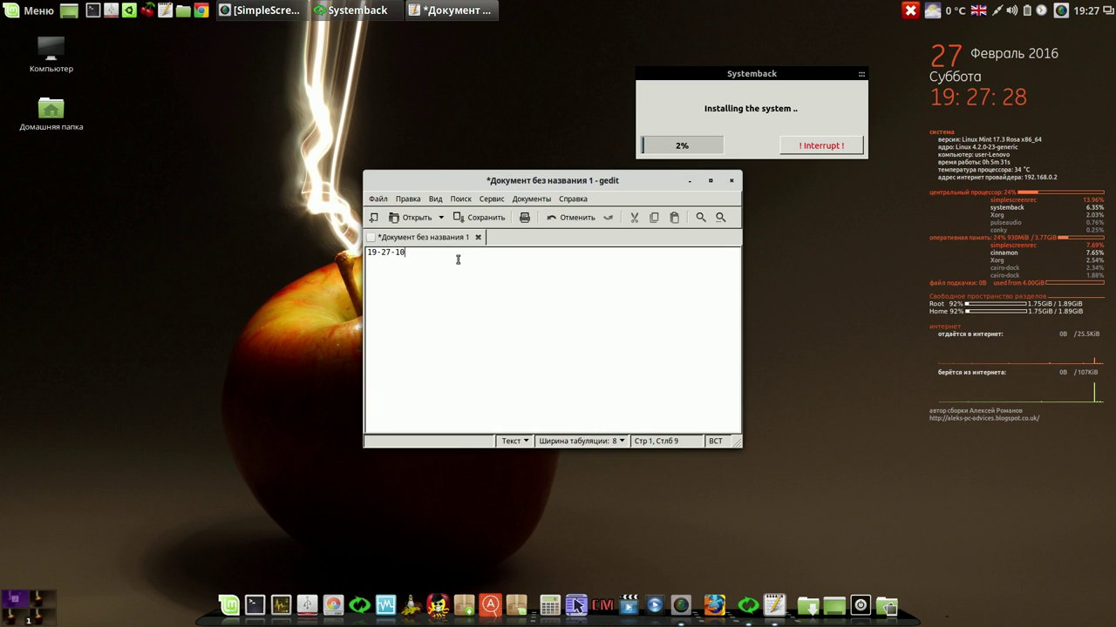
pyautogui.moveTo(586, 178); pyautogui.dragTo(403, 107)
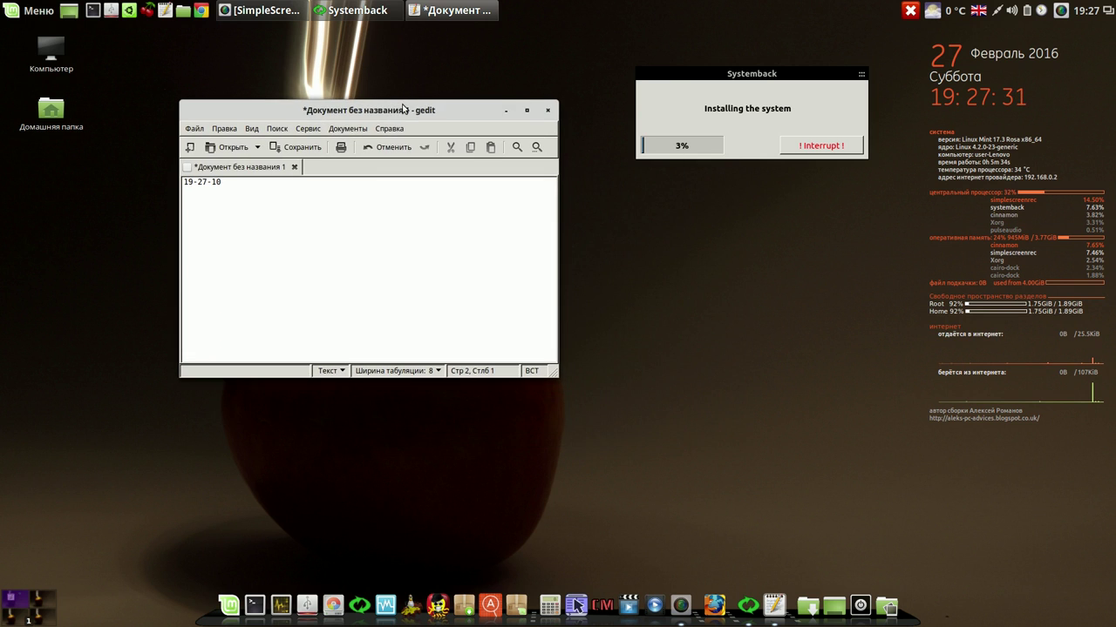
pyautogui.click(1060, 12)
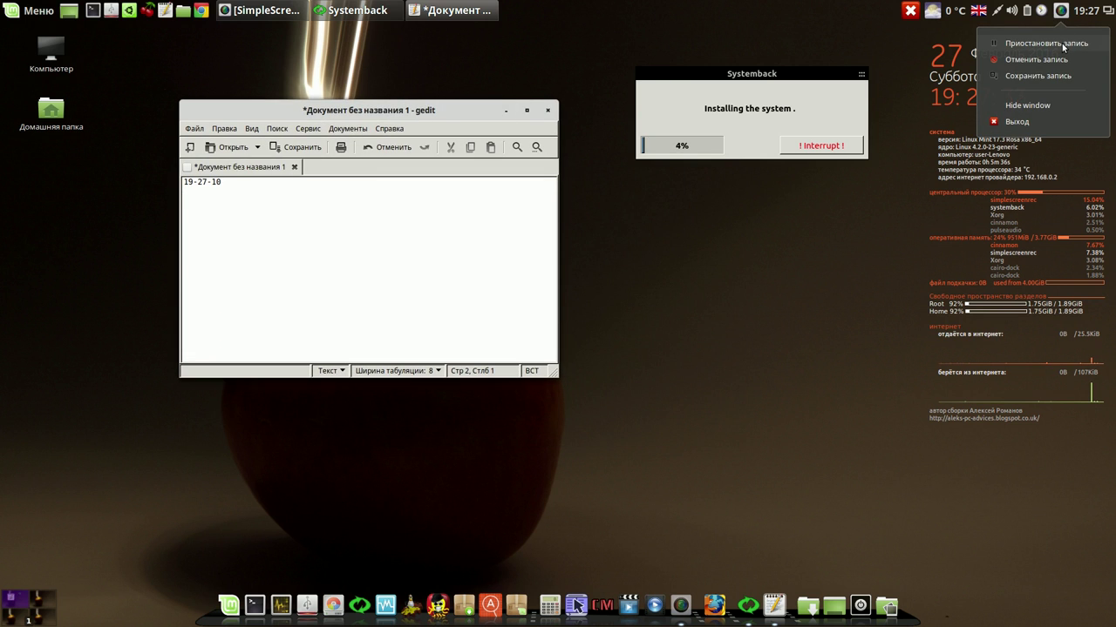
pyautogui.click(1046, 43)
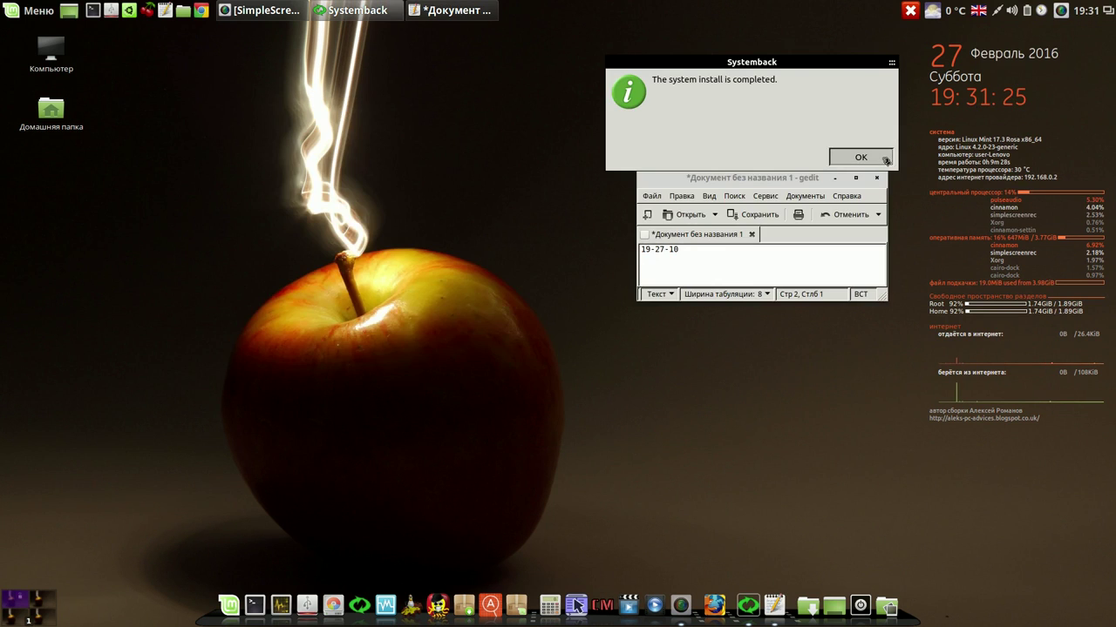
pyautogui.click(881, 156)
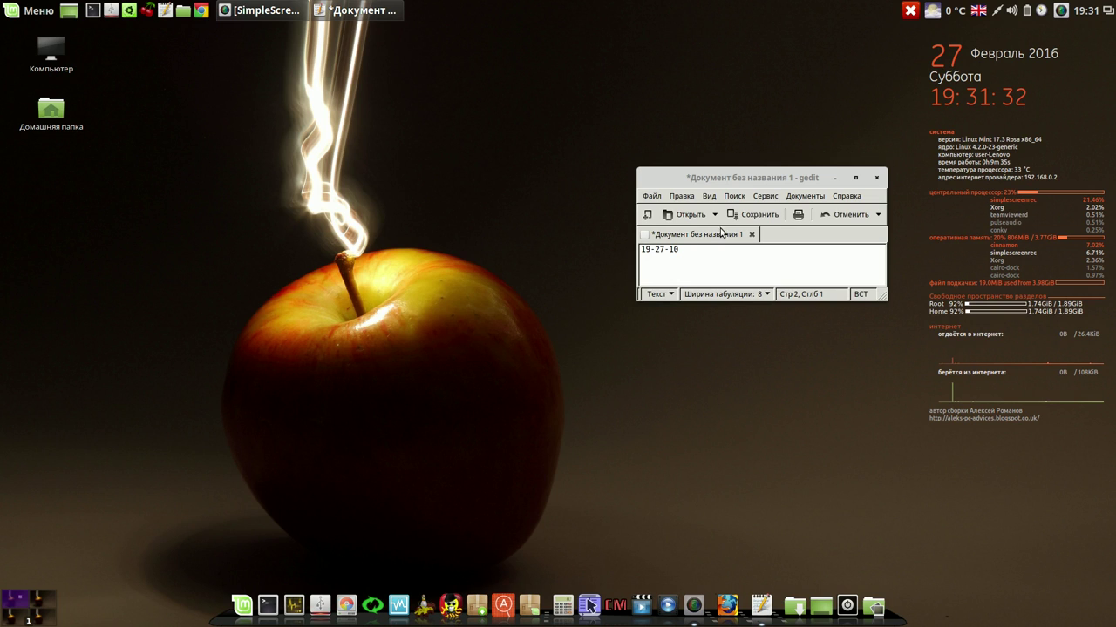
pyautogui.click(879, 179)
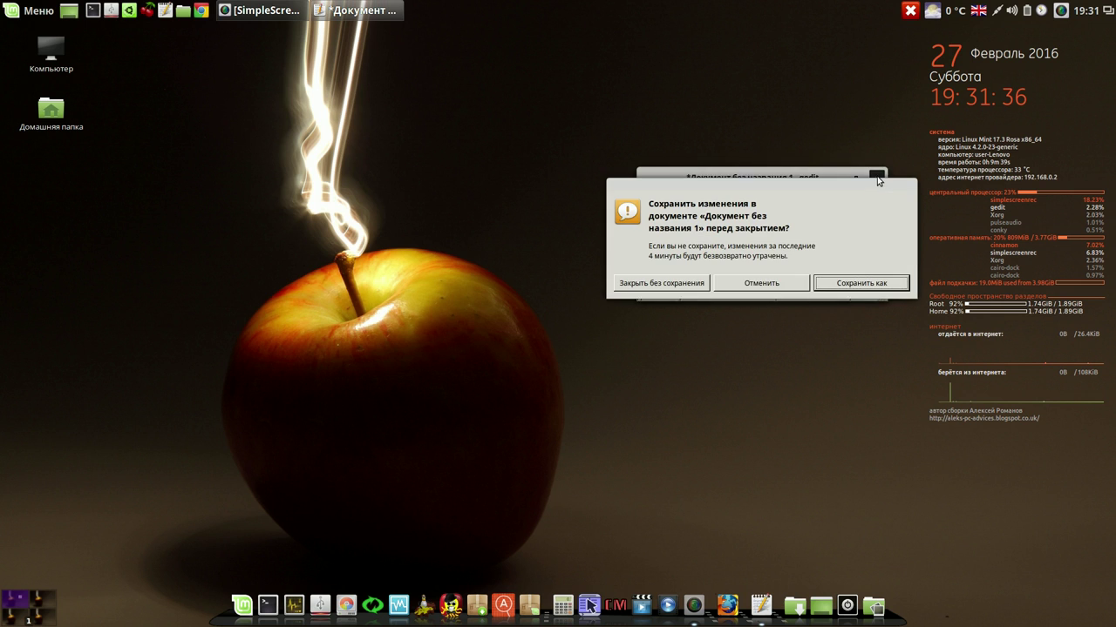
# Step: Close the gedit note without saving and bring up the SimpleScreenRecorder window from the tray
pyautogui.click(676, 283)
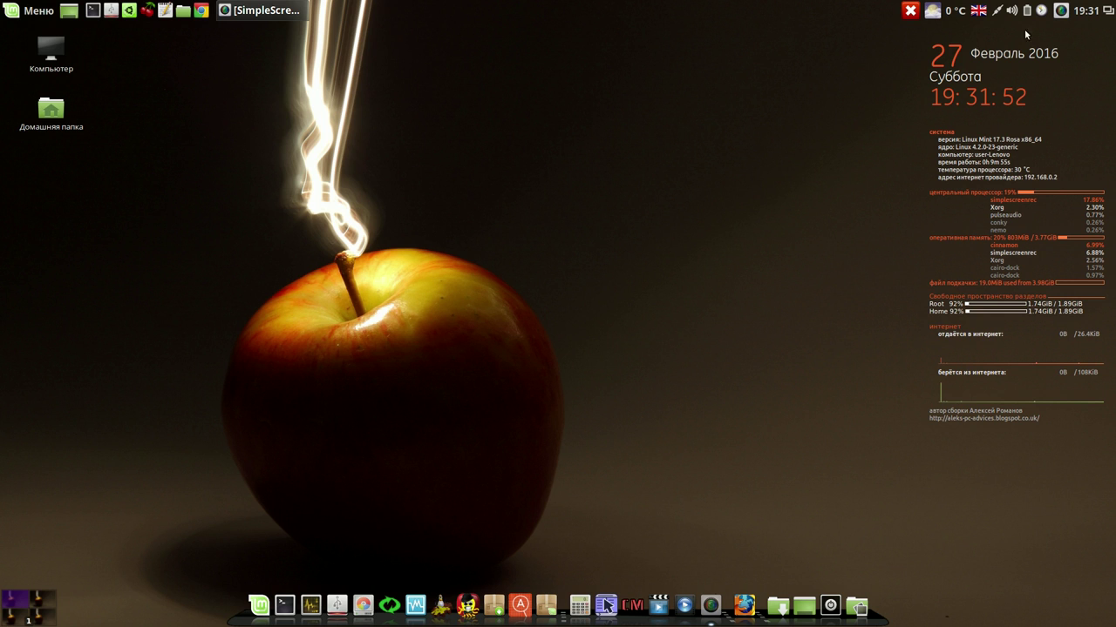
pyautogui.rightClick(1059, 10)
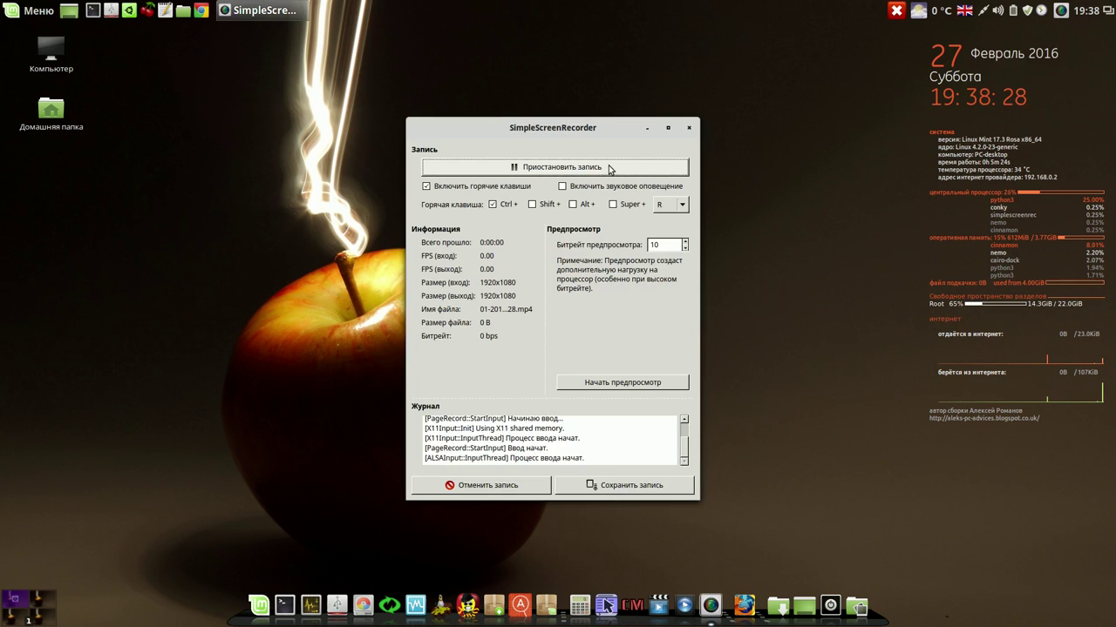
# Step: Minimize the SimpleScreenRecorder window, leaving recording running, and open the applications menu
pyautogui.click(646, 128)
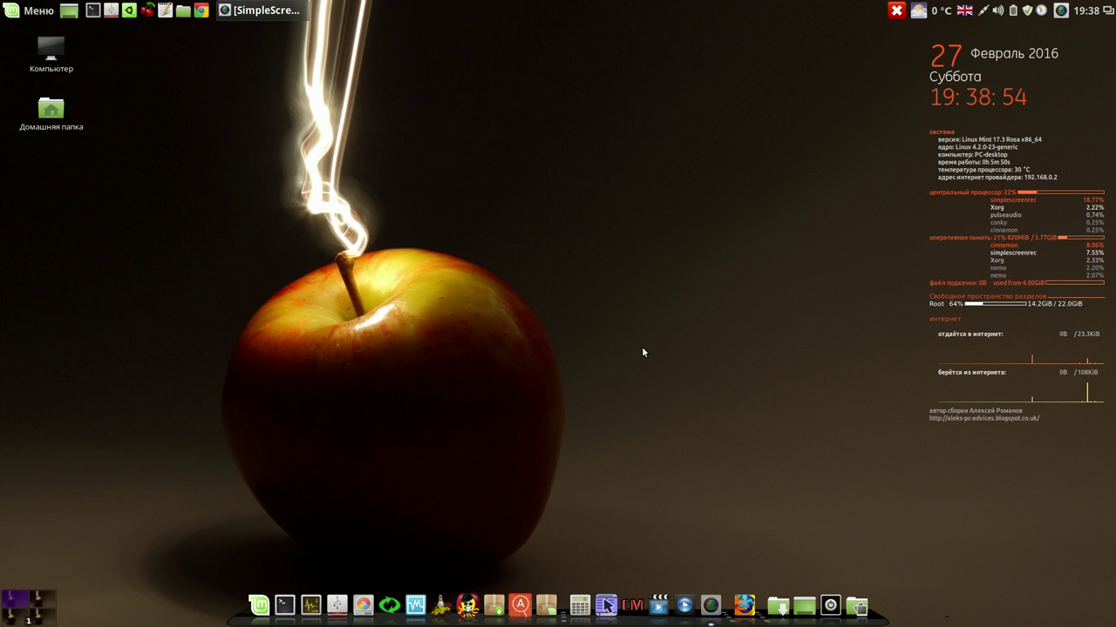
pyautogui.click(35, 10)
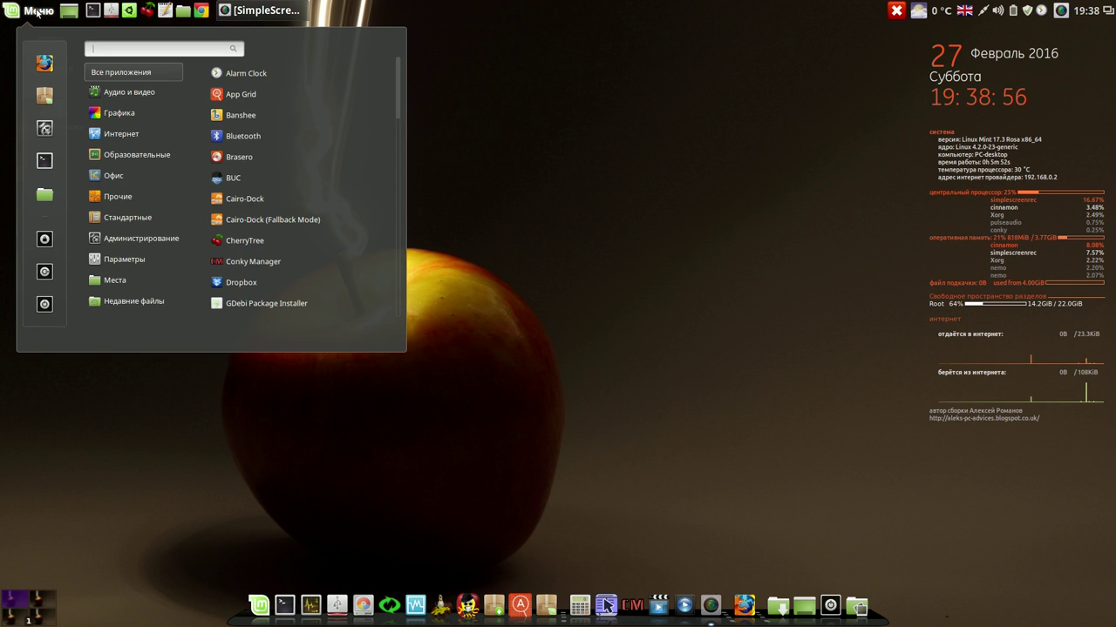
# Step: Uninstall Brasero from the Аудио и видео menu category and authorize removal with the account password
pyautogui.moveTo(122, 134)
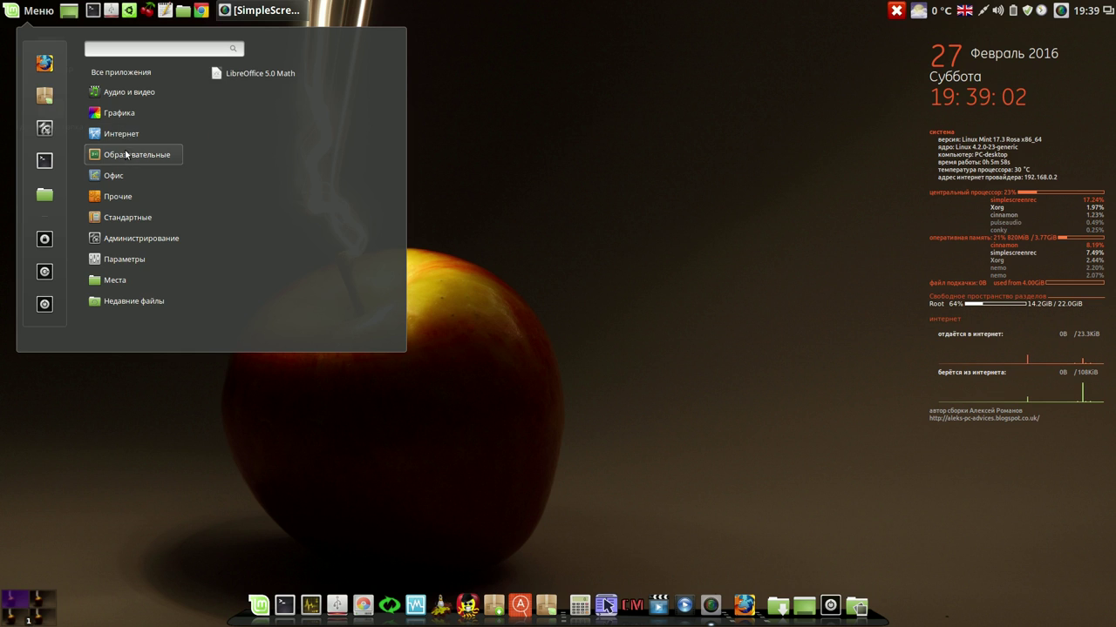
pyautogui.moveTo(135, 95)
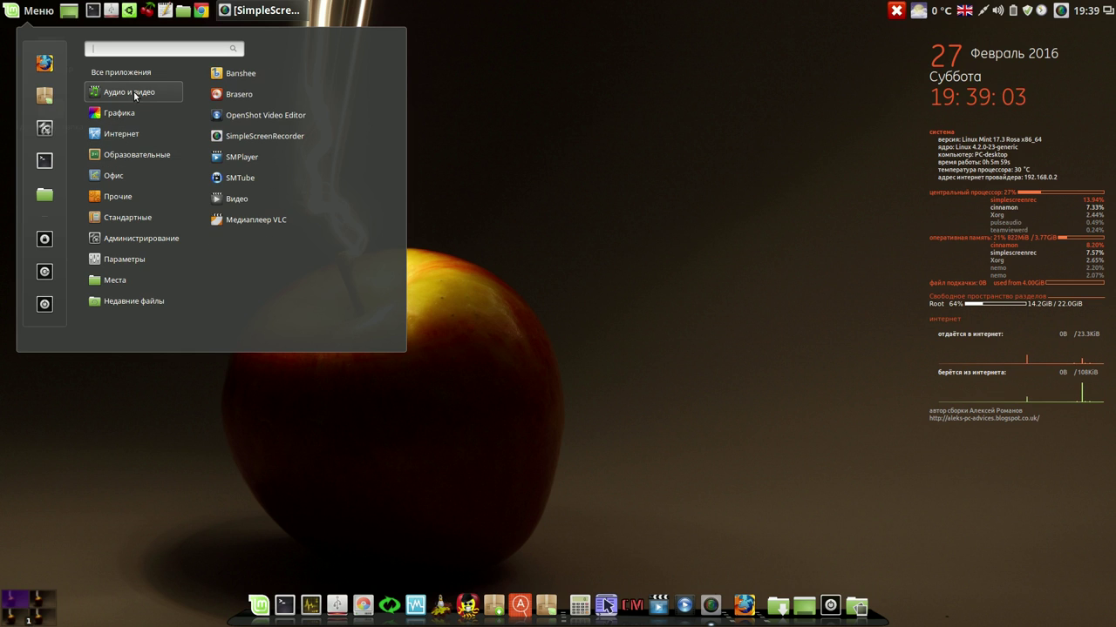
pyautogui.rightClick(259, 96)
pyautogui.click(237, 165)
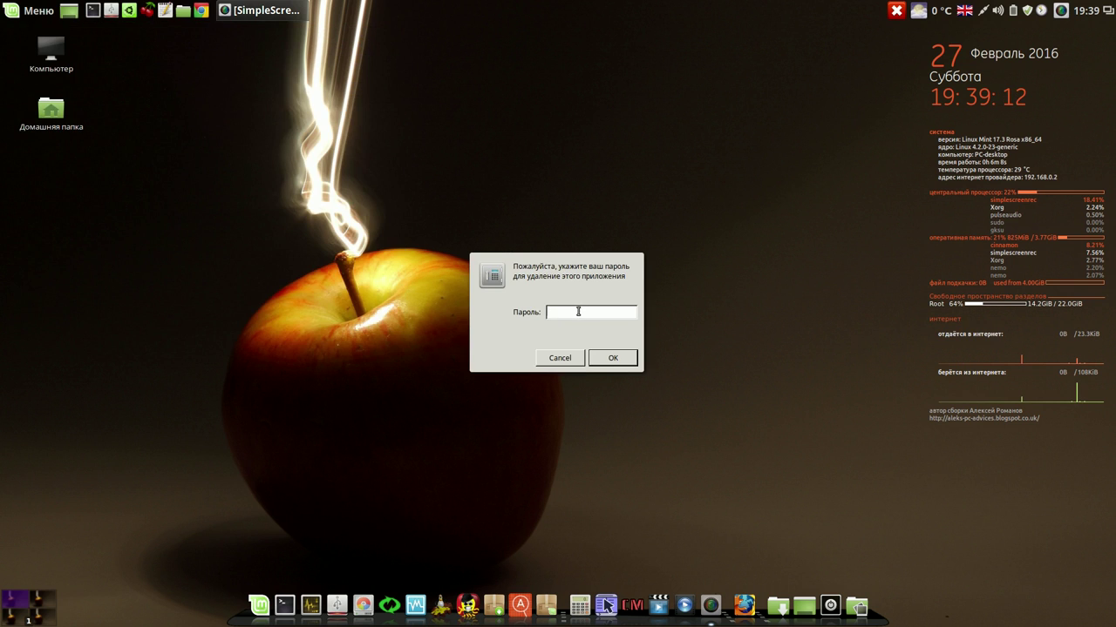
pyautogui.click(601, 353)
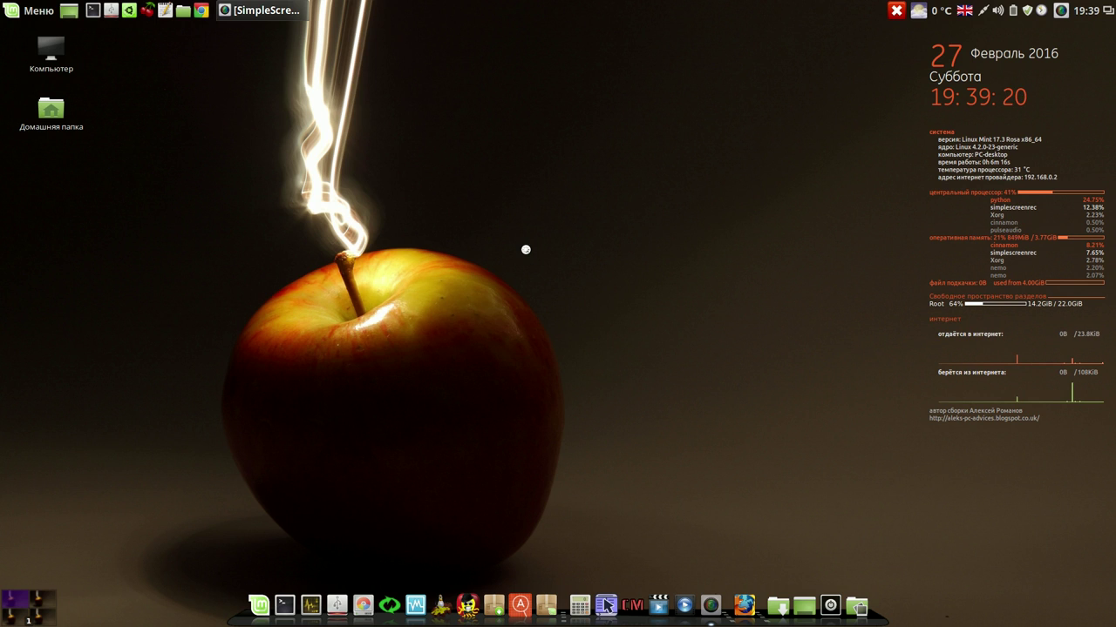
# Step: Confirm removal of the brasero 3.10.0-0ubuntu1 package
pyautogui.click(617, 380)
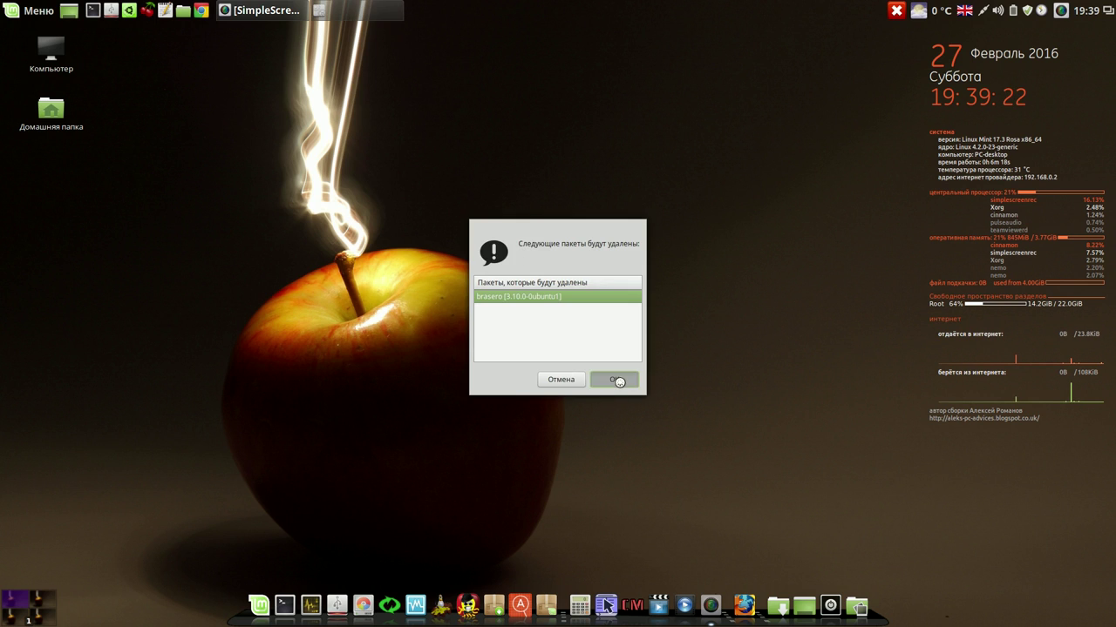